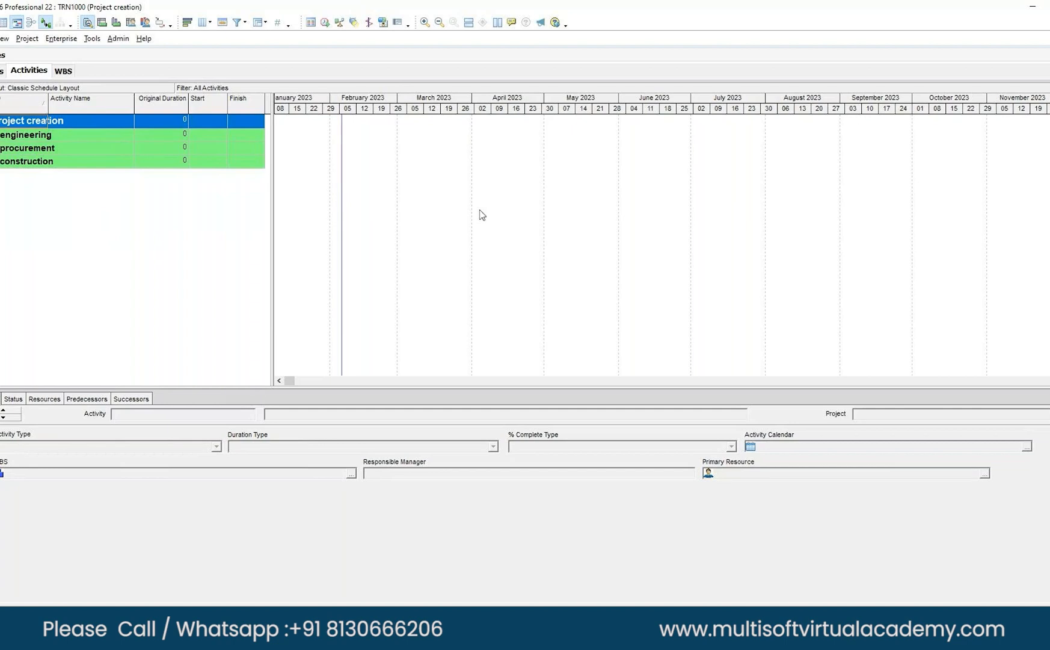
Step: Save the current Classic Schedule Layout as a separate layout, entering a personal name as the layout name
{"action": "left_click", "coordinate": [4, 38]}
{"action": "mouse_move", "coordinate": [15, 54]}
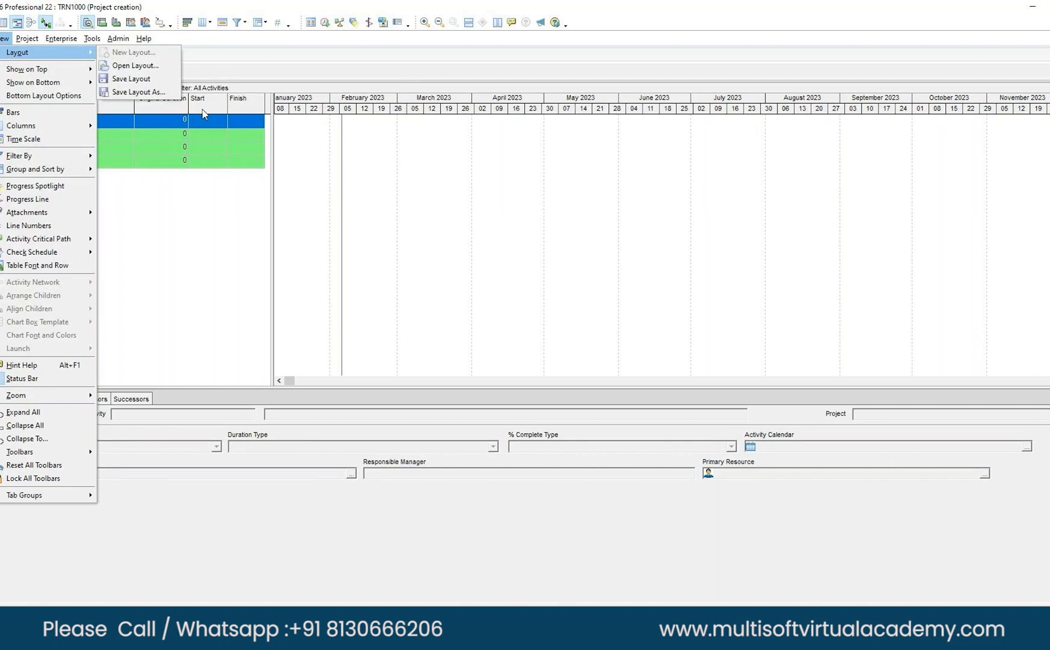
{"action": "left_click", "coordinate": [138, 91]}
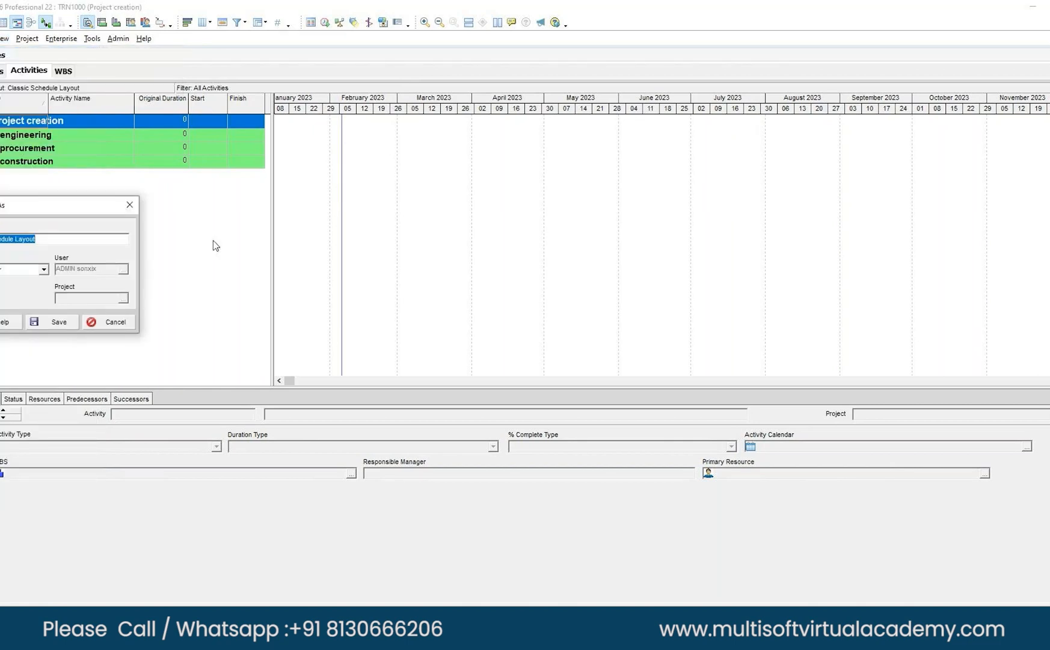
{"action": "key", "text": "BackSpace"}
{"action": "left_click", "coordinate": [49, 325]}
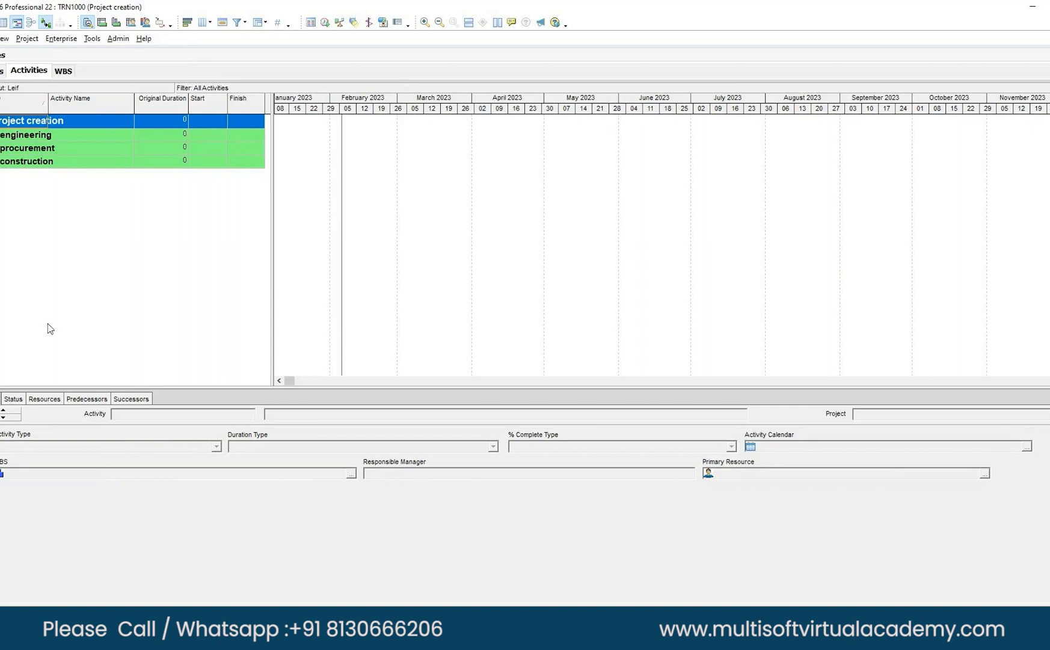
Step: Add a new activity under the engineering WBS
{"action": "left_click", "coordinate": [81, 218]}
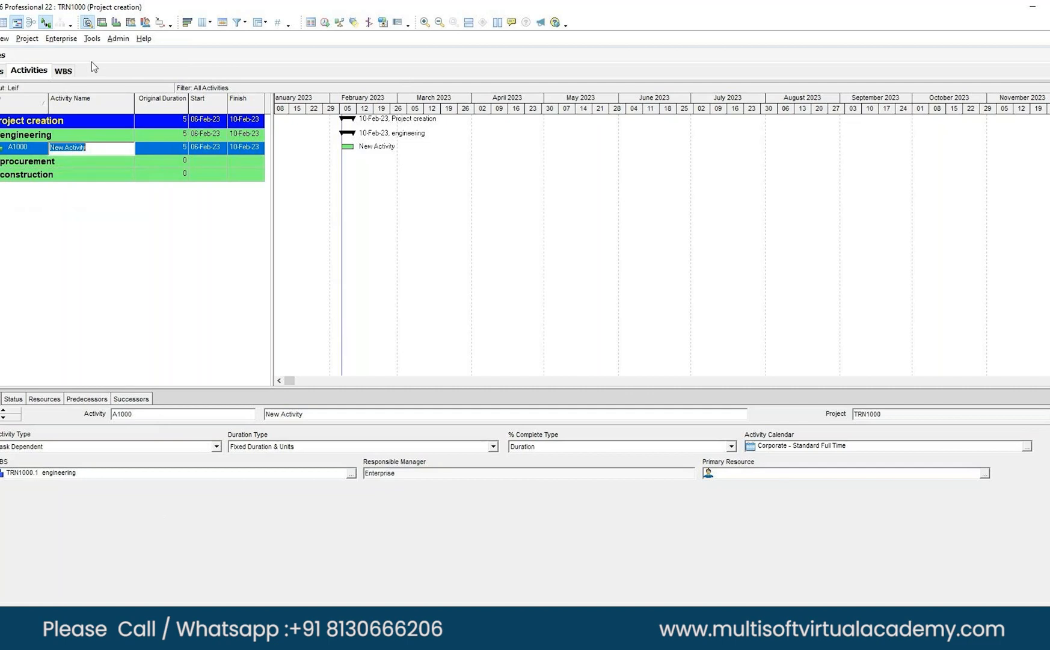
Step: Turn on the unit and duration labels in the user preferences, and check the date and currency settings
{"action": "key", "text": "alt+e"}
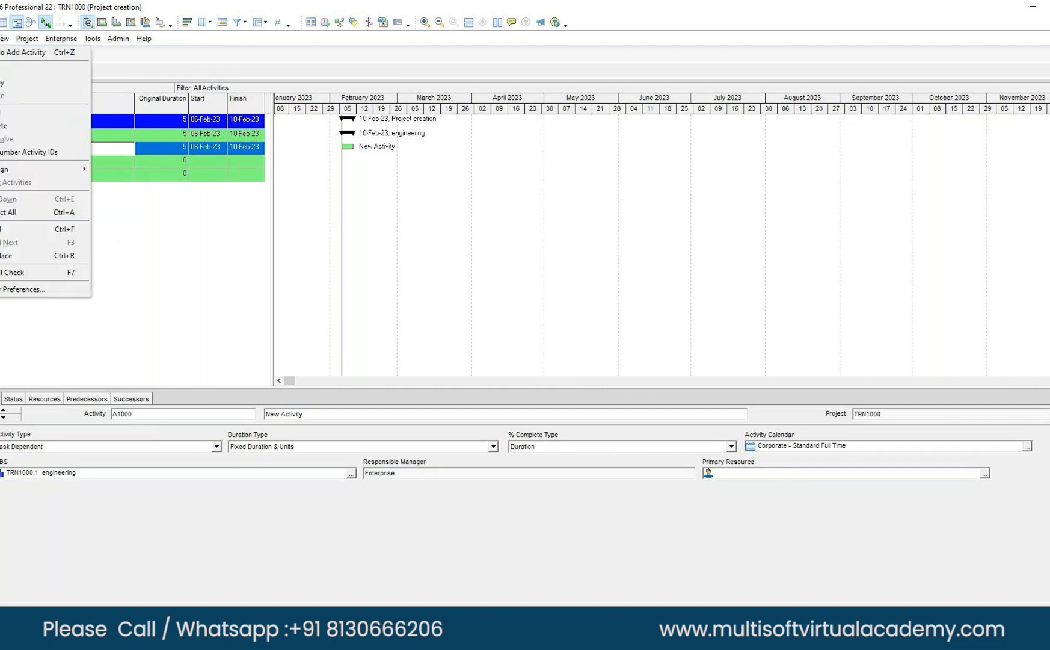
{"action": "left_click", "coordinate": [36, 289]}
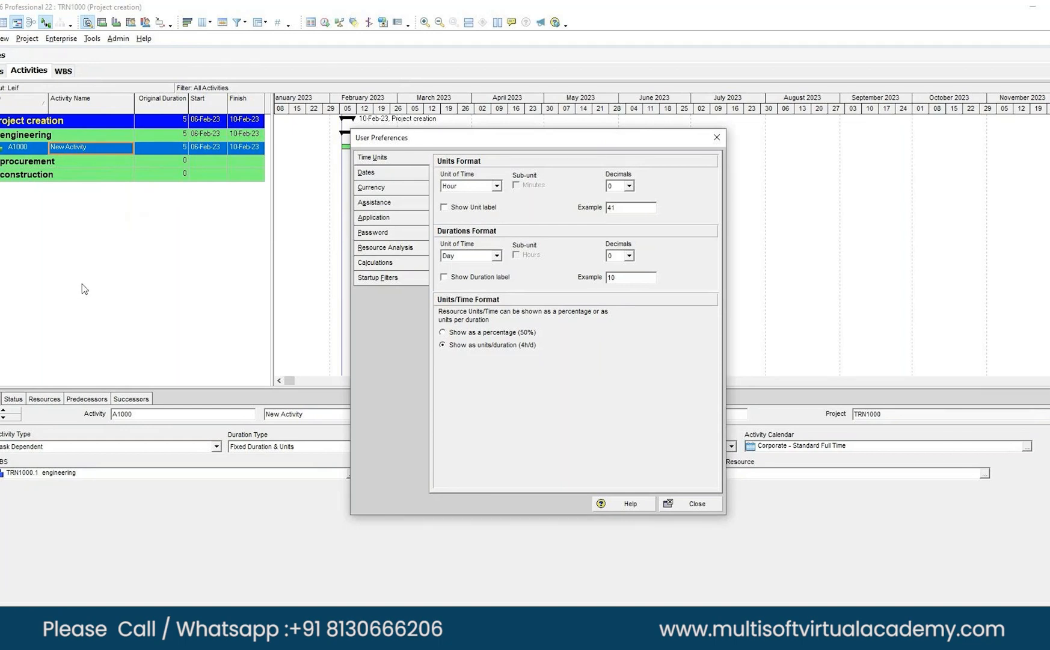
{"action": "left_click", "coordinate": [445, 207]}
{"action": "left_click", "coordinate": [444, 277]}
{"action": "left_click", "coordinate": [366, 172]}
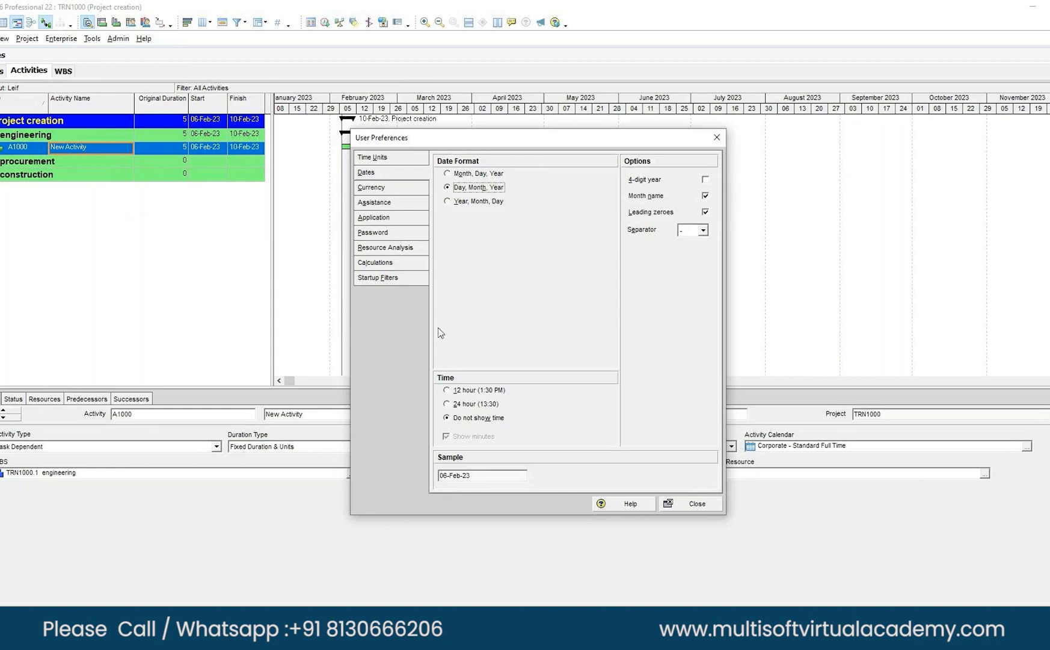
{"action": "left_click", "coordinate": [374, 187]}
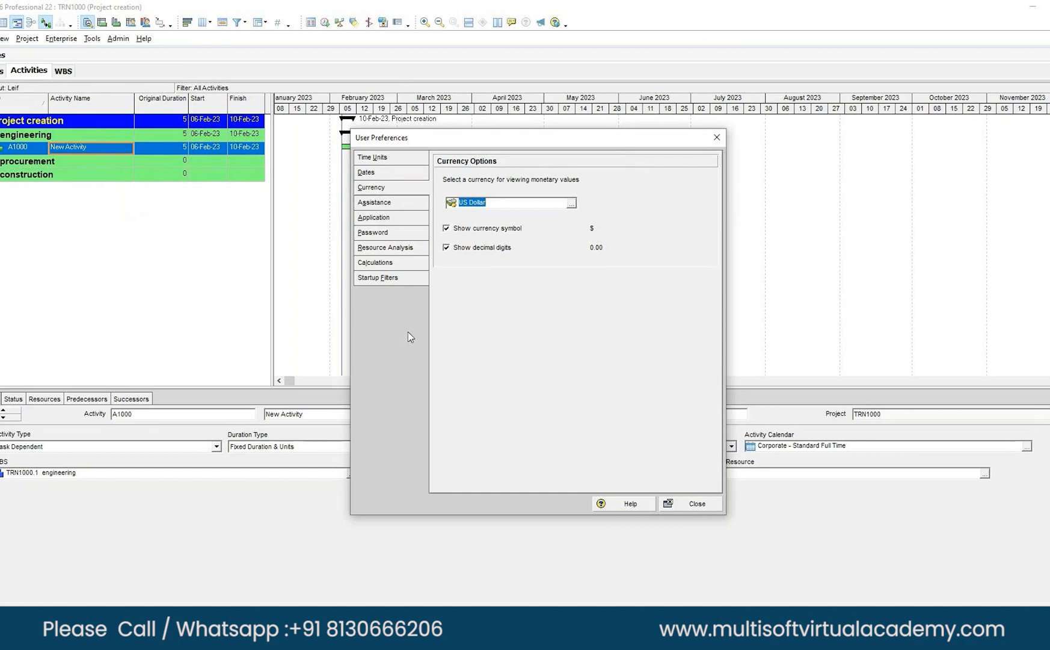
{"action": "key", "text": "Escape"}
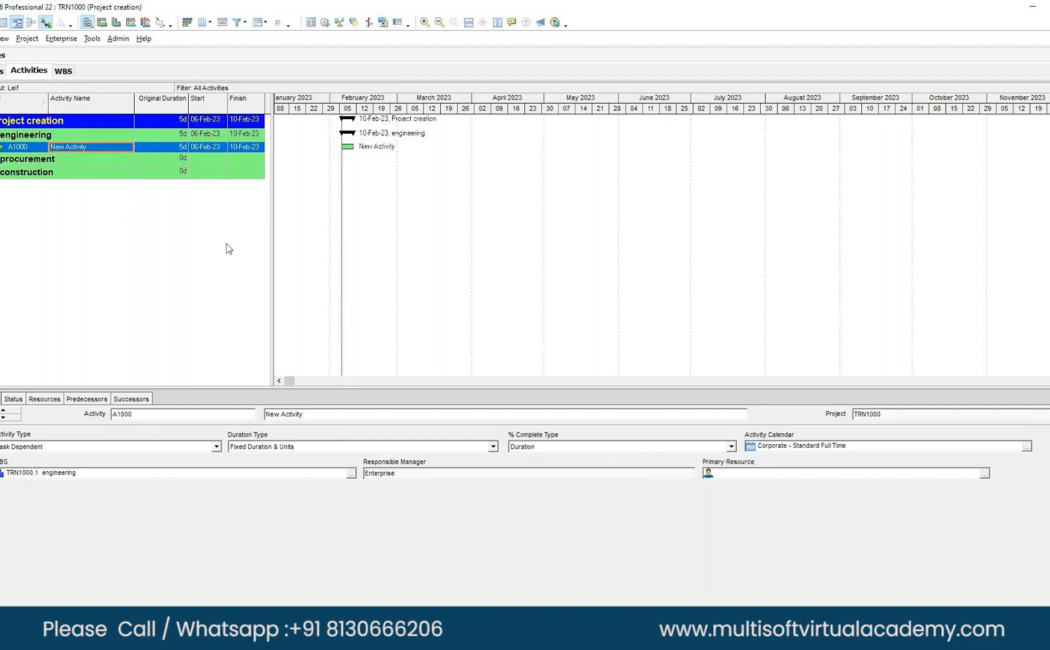
Step: Add one new activity under the procurement WBS and one under the construction WBS
{"action": "right_click", "coordinate": [12, 159]}
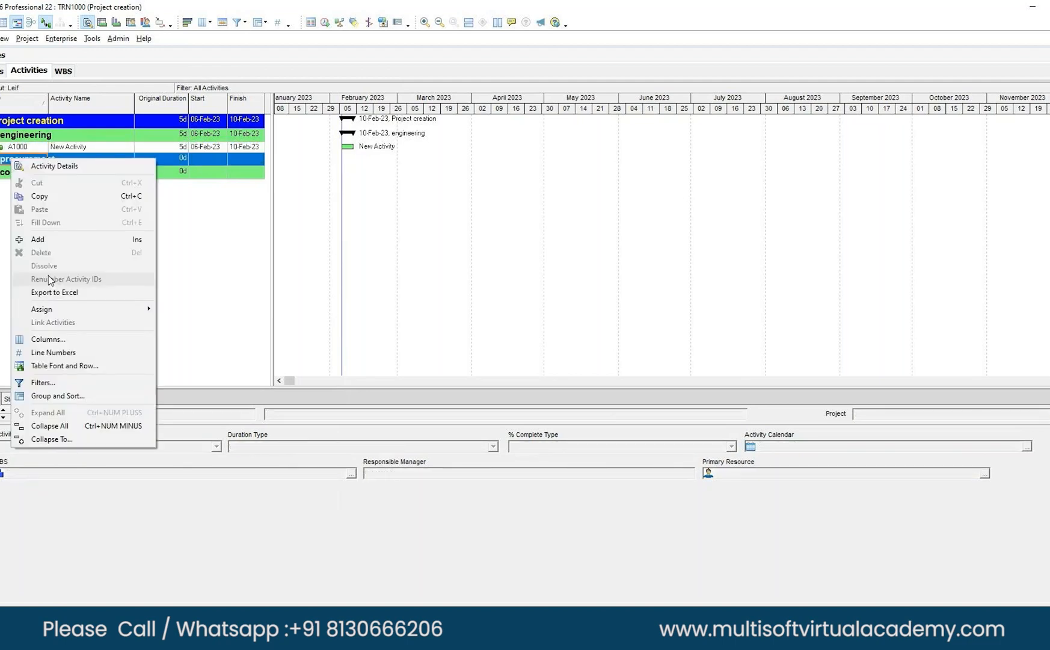
{"action": "left_click", "coordinate": [48, 240]}
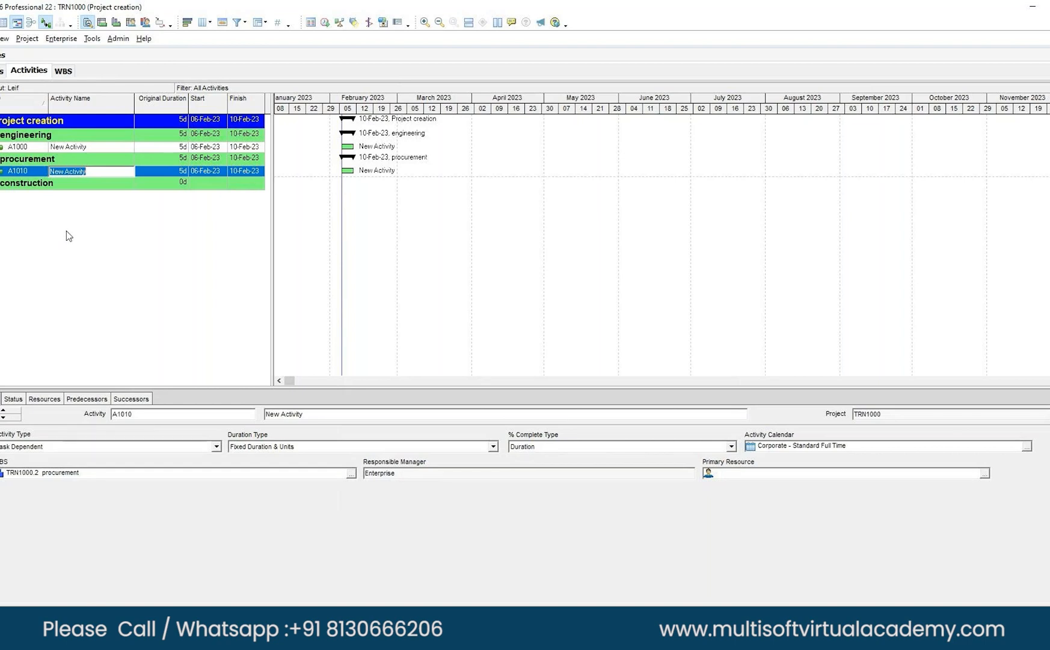
{"action": "right_click", "coordinate": [43, 188]}
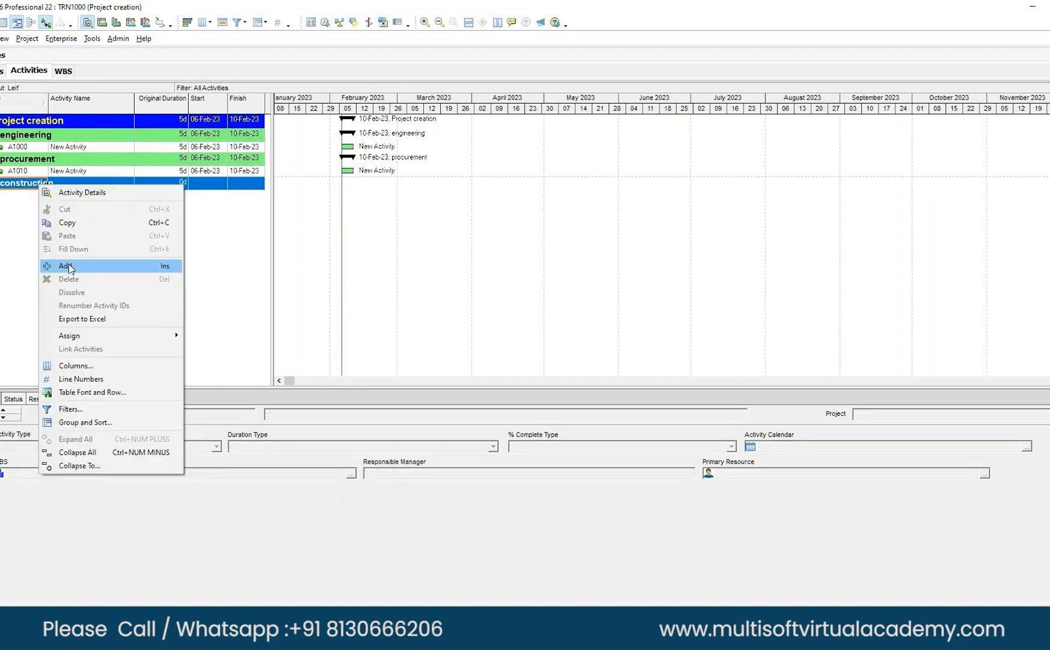
{"action": "left_click", "coordinate": [69, 263]}
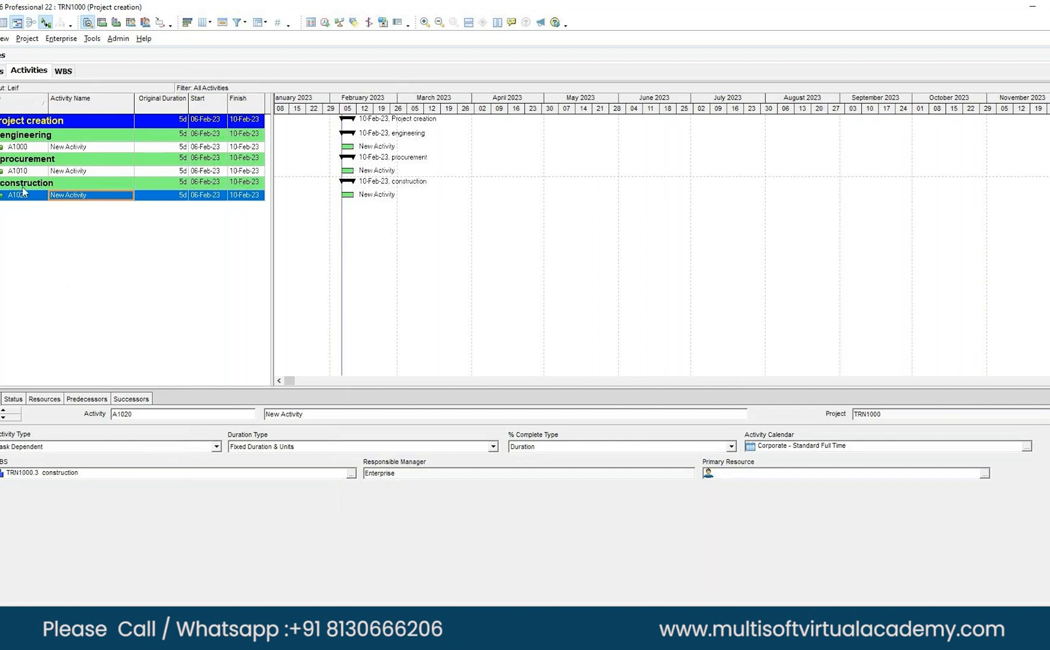
Step: Change the activity ID of the procurement activity to A1009
{"action": "left_click", "coordinate": [32, 171]}
{"action": "left_click_drag", "start_coordinate": [32, 173], "coordinate": [19, 164]}
{"action": "type", "text": "09"}
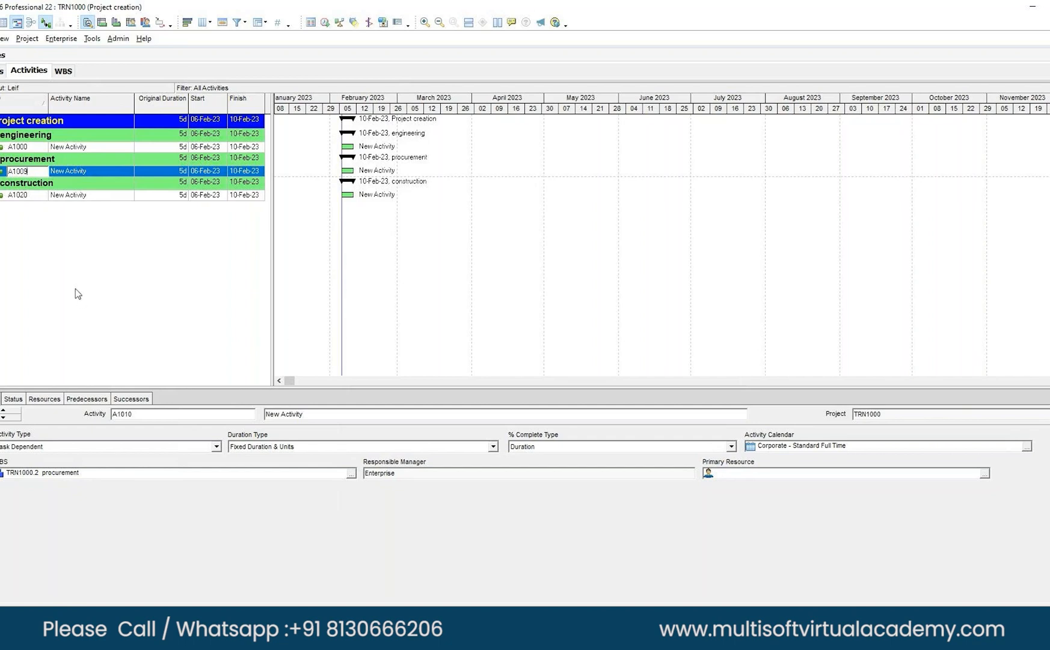
{"action": "key", "text": "Return"}
Step: Name activity A1000 "engineering" and set its original duration to 10 days
{"action": "left_click", "coordinate": [81, 149]}
{"action": "type", "text": "engineering"}
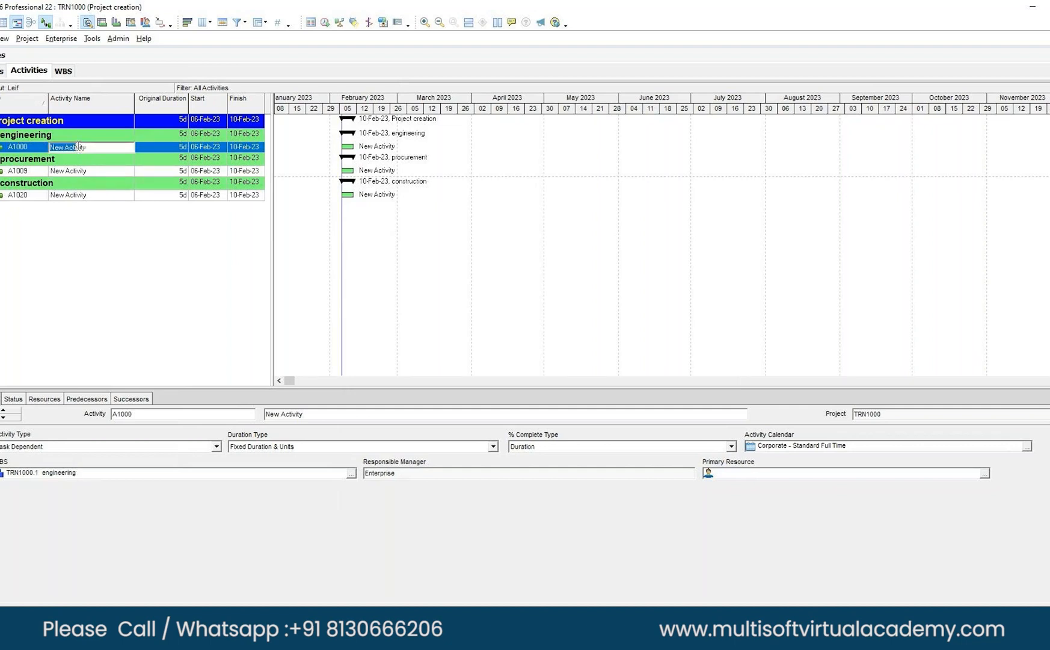
{"action": "left_click", "coordinate": [105, 170]}
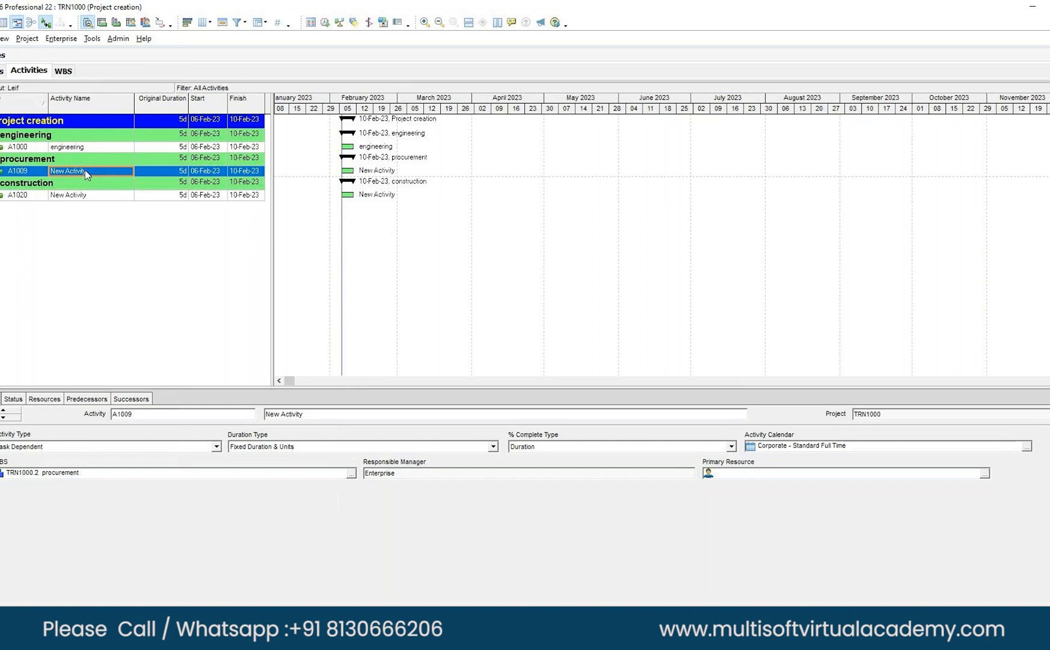
{"action": "left_click", "coordinate": [168, 146]}
{"action": "type", "text": "10"}
{"action": "key", "text": "Return"}
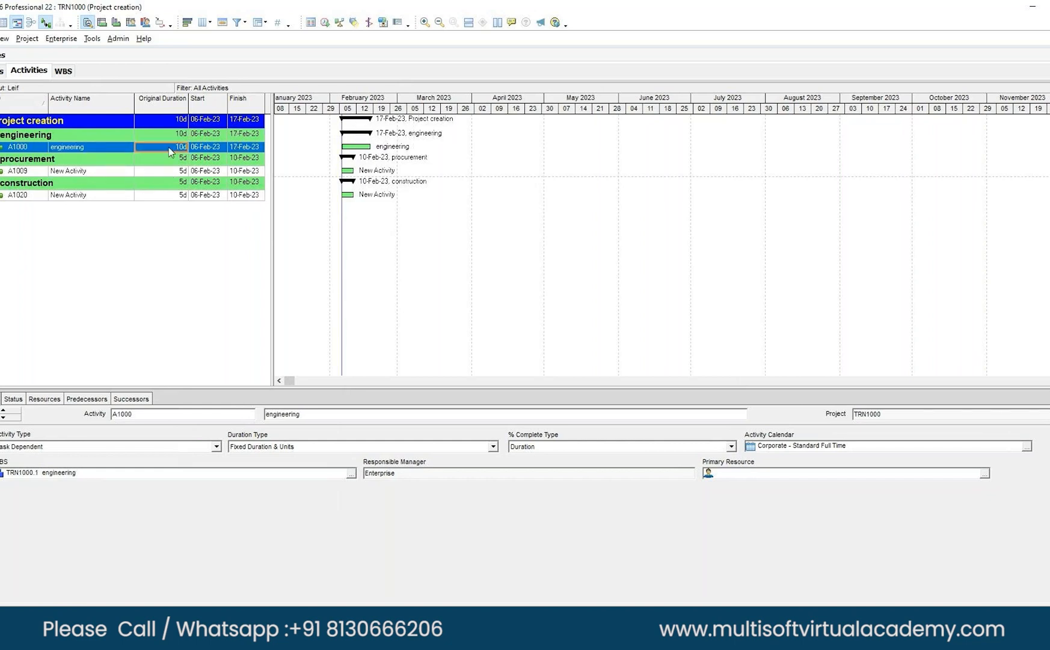
Step: Name activity A1009 "procurement" and set its original duration to 20 days
{"action": "left_click", "coordinate": [66, 171]}
{"action": "type", "text": "procurement"}
{"action": "left_click", "coordinate": [168, 171]}
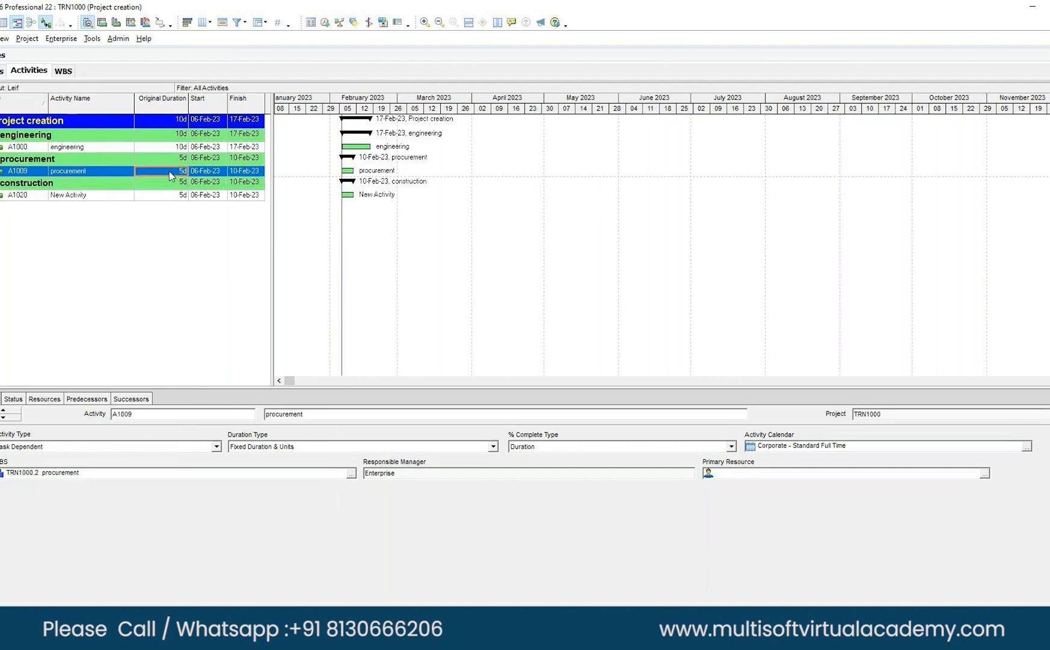
{"action": "type", "text": "20"}
{"action": "key", "text": "Return"}
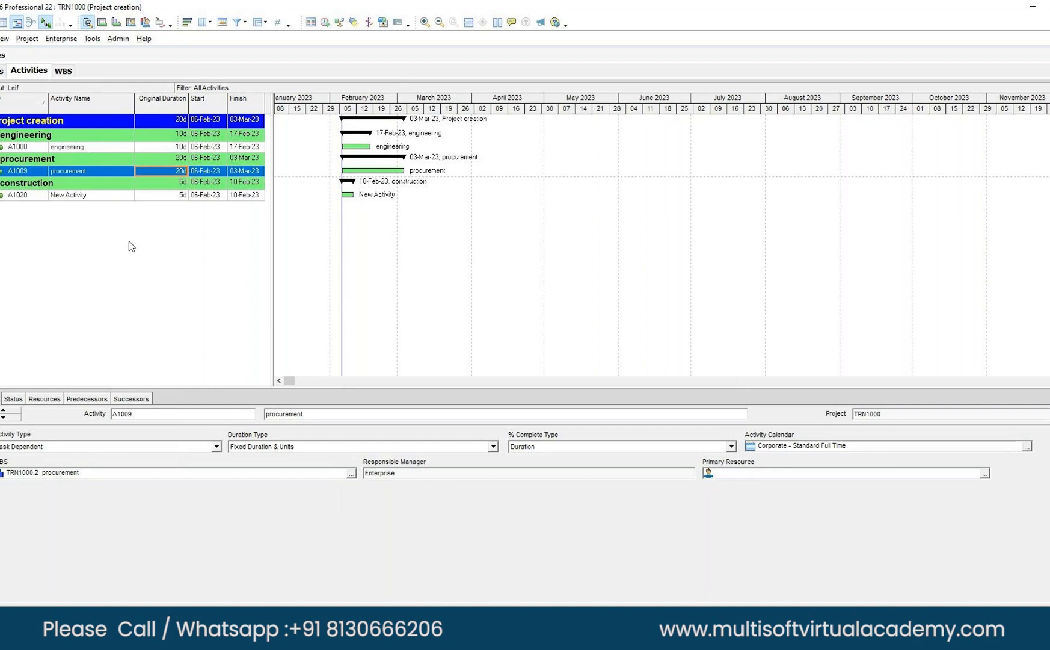
Step: Name activity A1020 "construction" and set its original duration to 30 days
{"action": "left_click", "coordinate": [66, 195]}
{"action": "type", "text": "construction"}
{"action": "left_click", "coordinate": [164, 194]}
{"action": "type", "text": "30"}
{"action": "key", "text": "Return"}
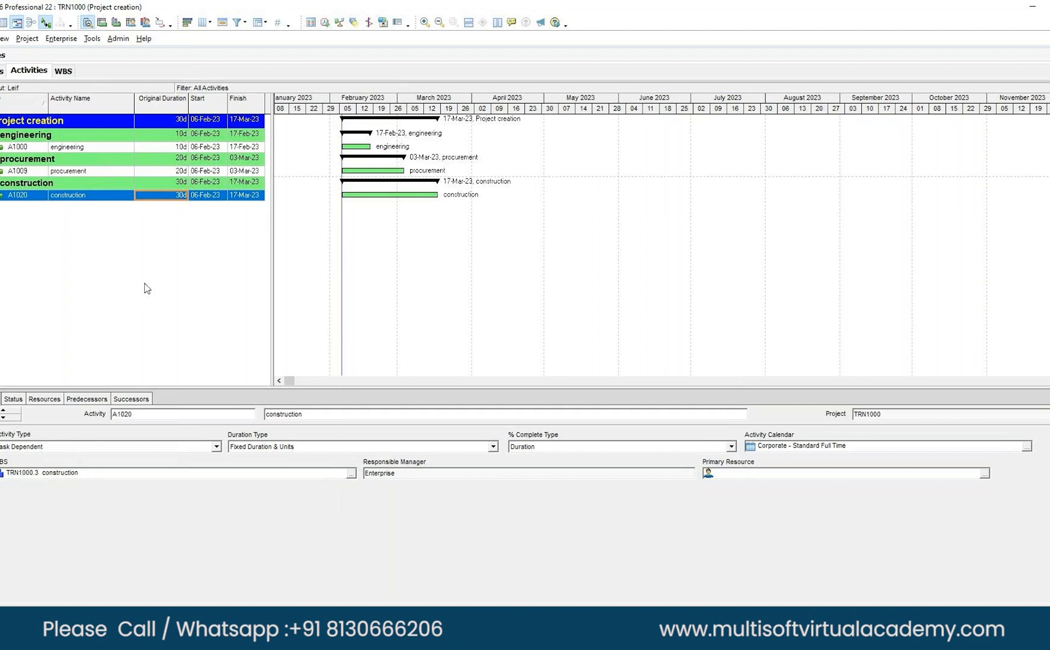
Step: Customize the activity details to display Relationships in place of the separate Predecessors and Successors sections
{"action": "left_click", "coordinate": [129, 400]}
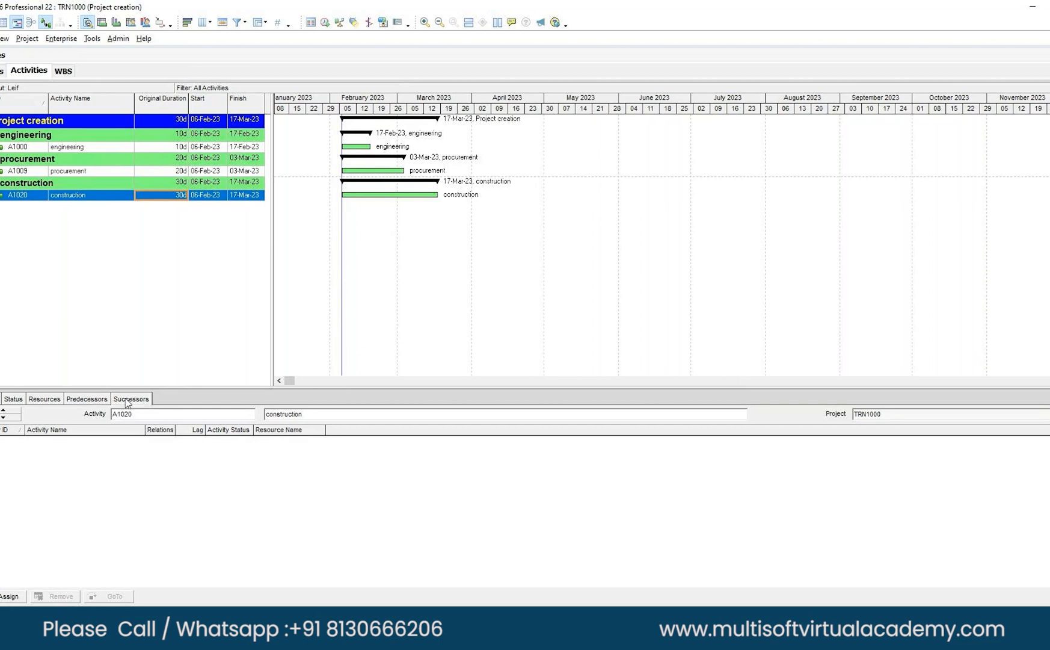
{"action": "left_click", "coordinate": [69, 146]}
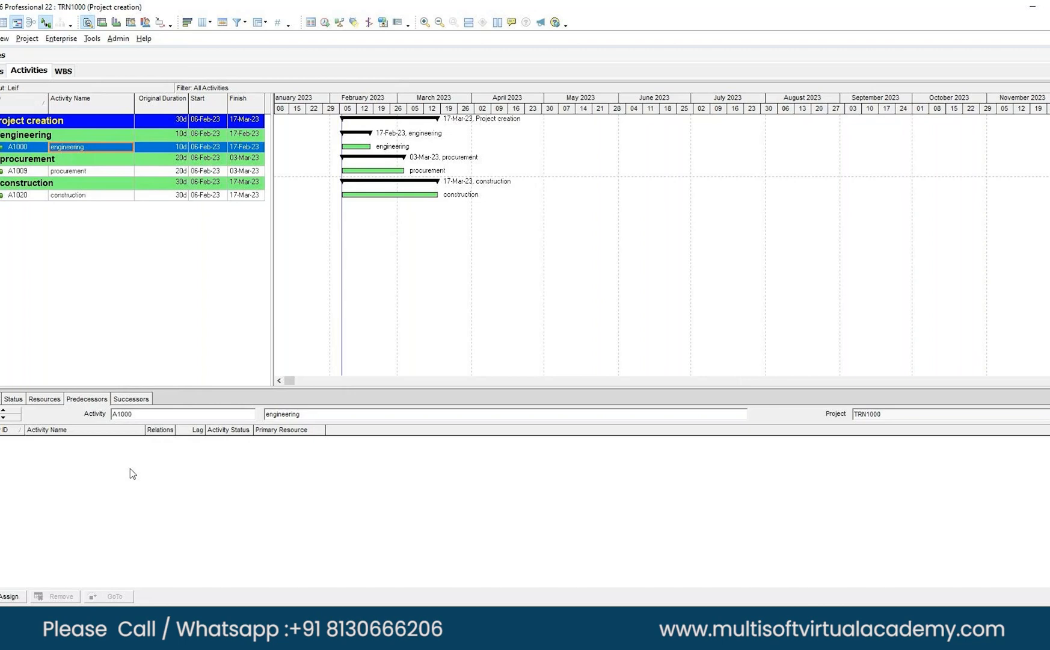
{"action": "left_click", "coordinate": [131, 399]}
{"action": "right_click", "coordinate": [134, 399]}
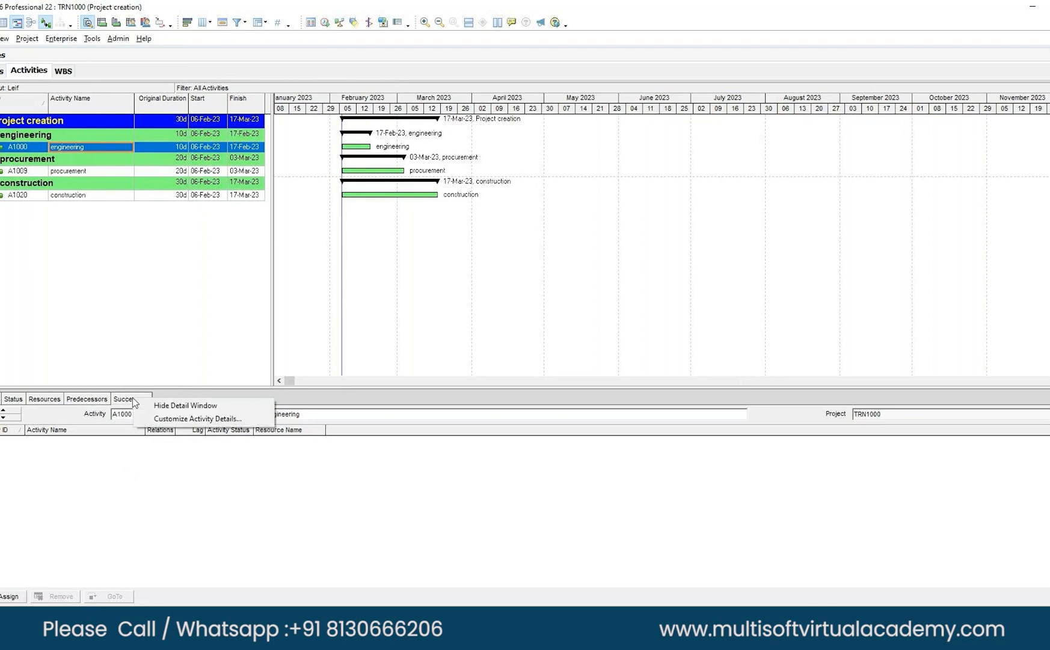
{"action": "left_click", "coordinate": [174, 419]}
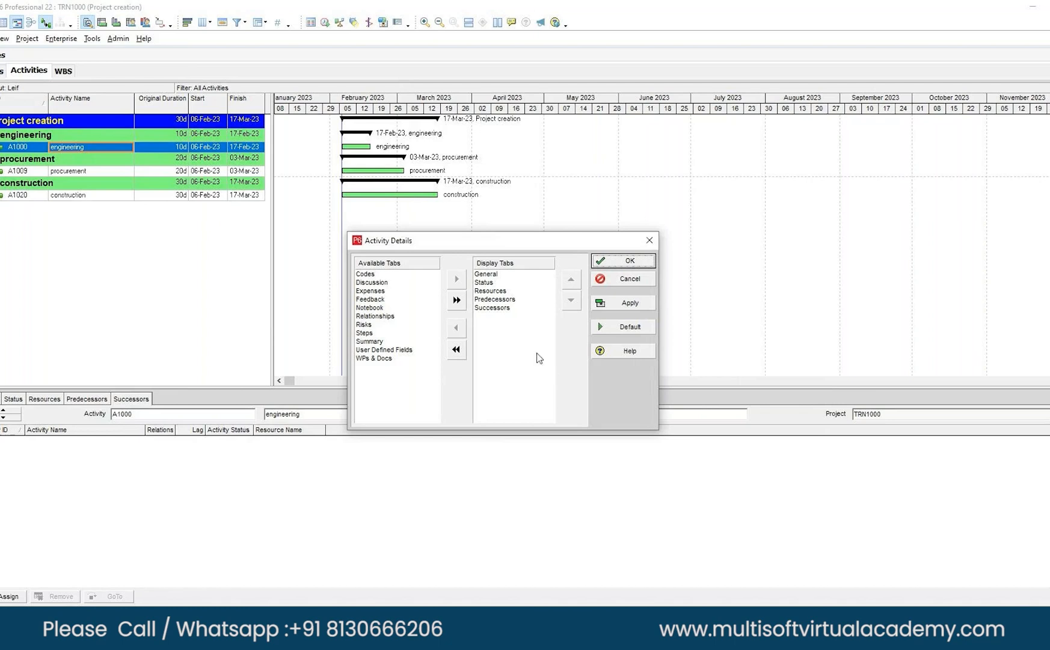
{"action": "double_click", "coordinate": [488, 299]}
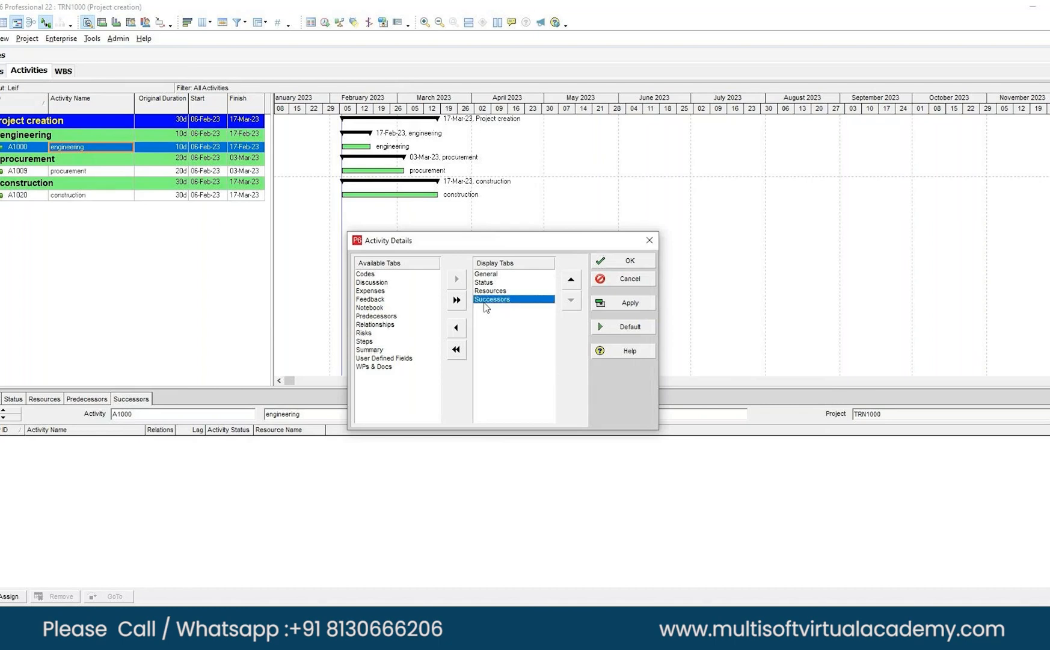
{"action": "left_click", "coordinate": [456, 327]}
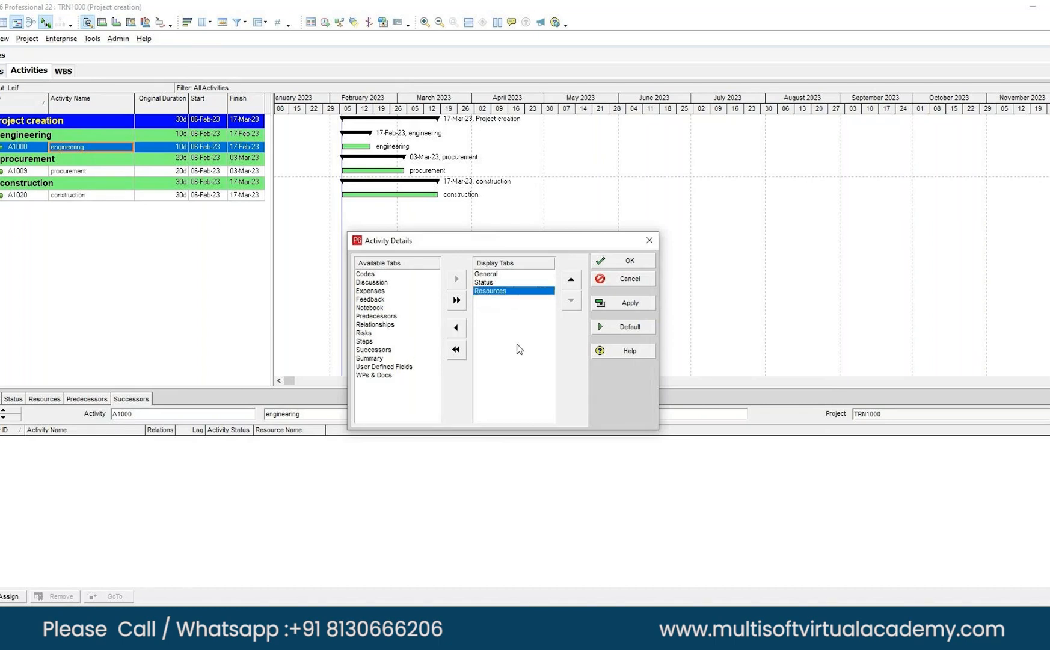
{"action": "left_click", "coordinate": [382, 325]}
{"action": "left_click", "coordinate": [456, 279]}
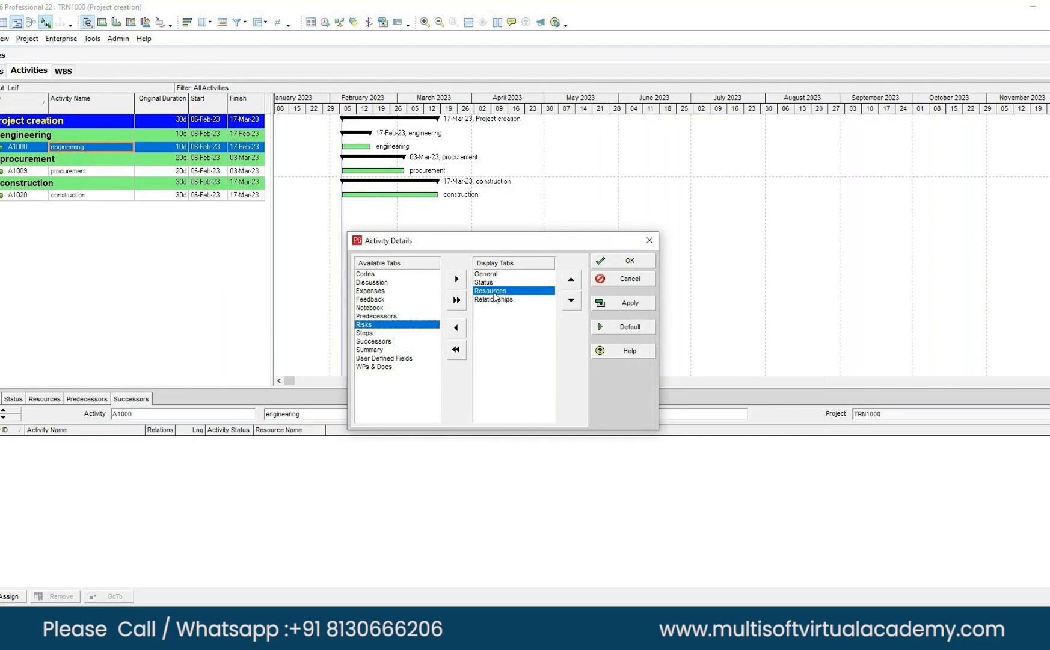
{"action": "left_click", "coordinate": [632, 302]}
{"action": "left_click", "coordinate": [632, 264]}
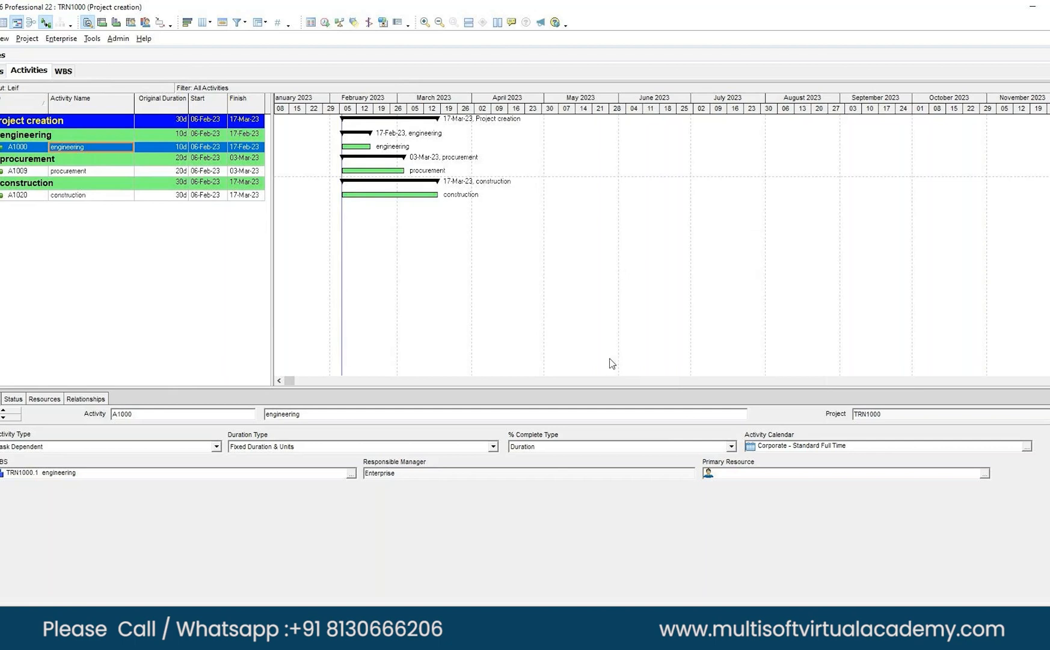
Step: Remove Project ID, WBS, Activity Status and Primary Resource from the predecessor columns, keeping Activity ID, Activity Name, Relationship Type and Lag
{"action": "left_click", "coordinate": [73, 400]}
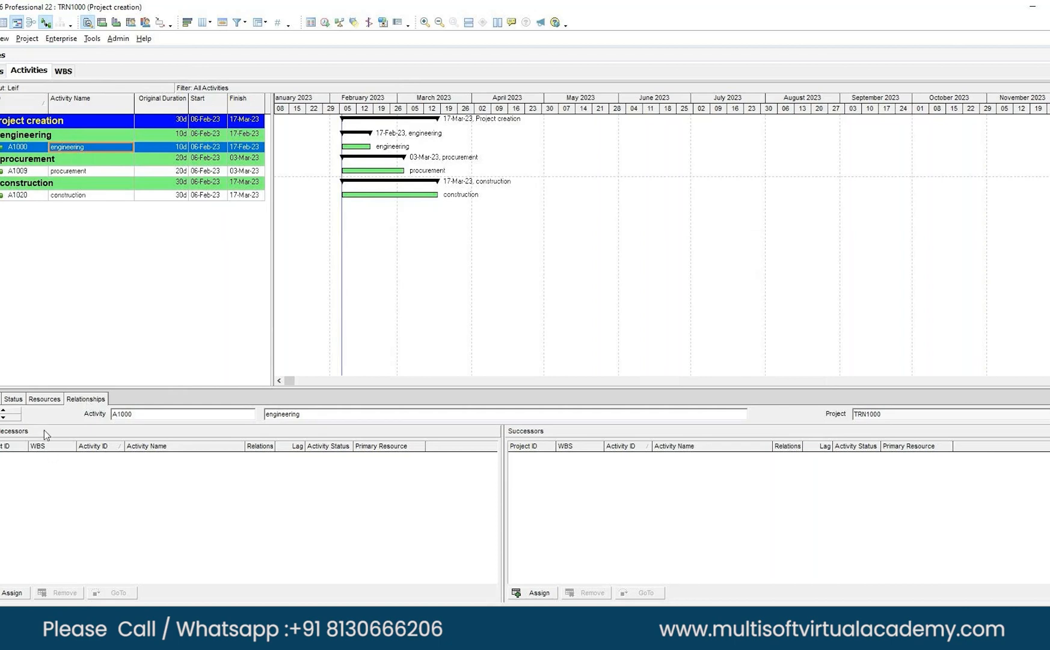
{"action": "right_click", "coordinate": [1, 451]}
{"action": "left_click", "coordinate": [81, 454]}
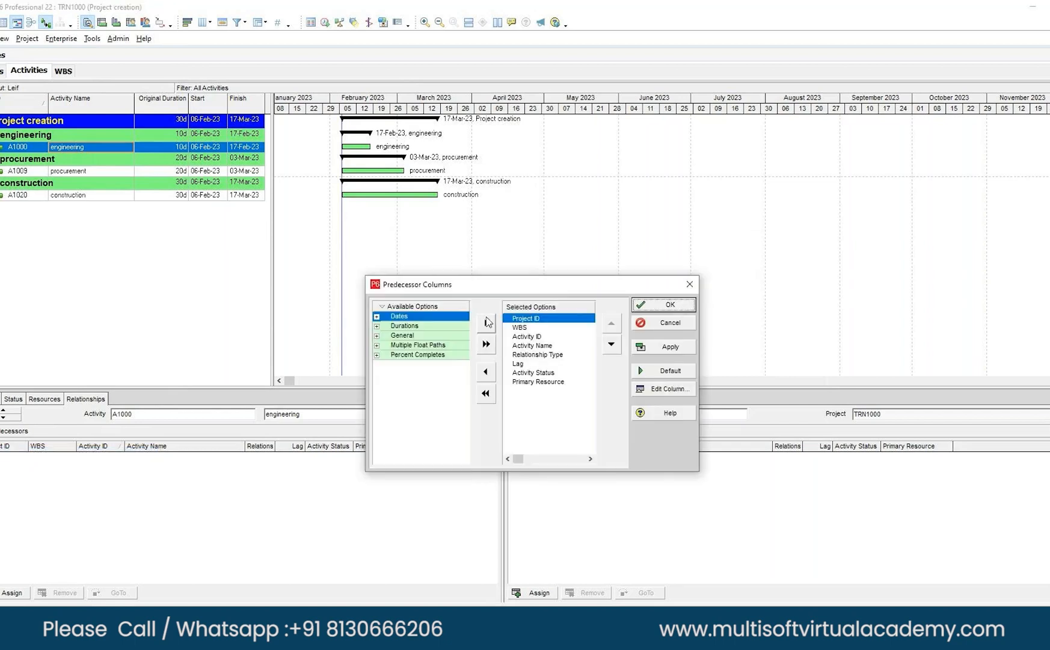
{"action": "left_click", "coordinate": [486, 373]}
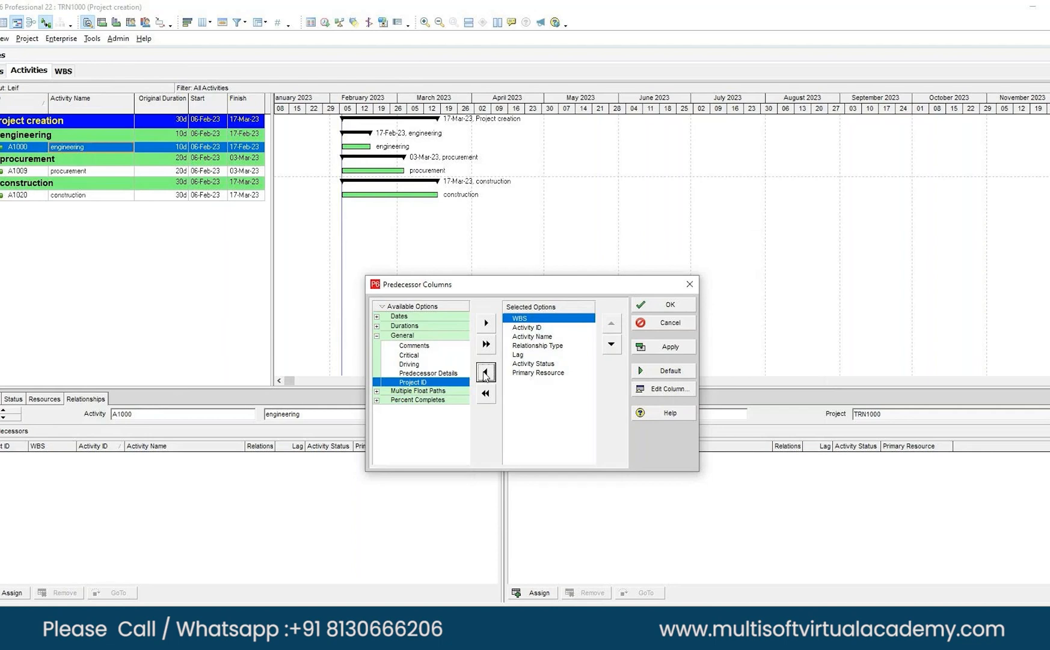
{"action": "left_click", "coordinate": [486, 376]}
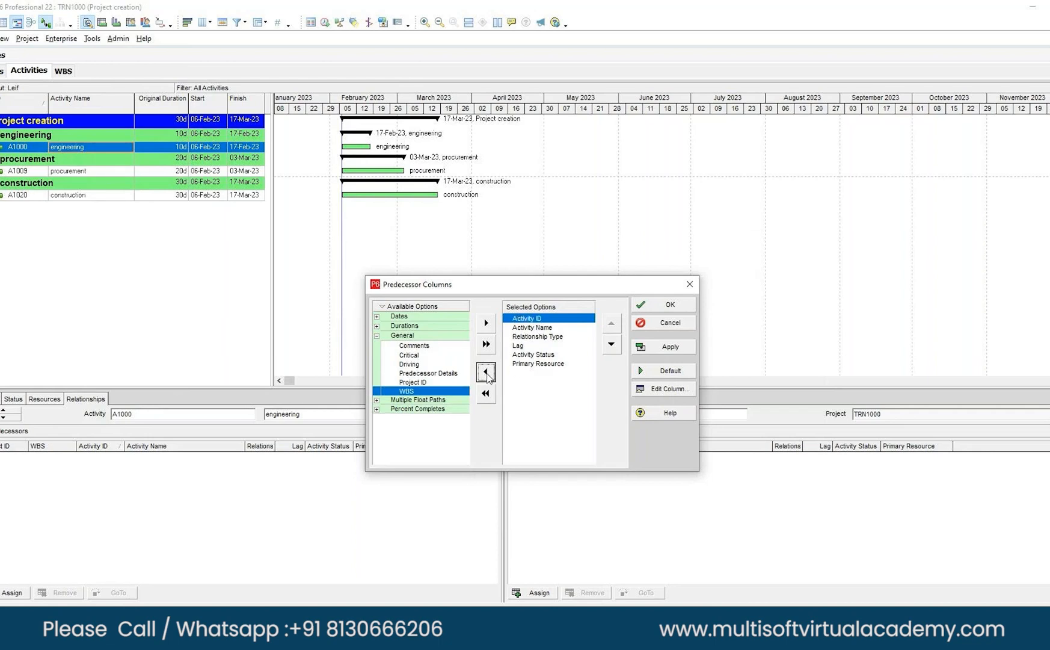
{"action": "left_click", "coordinate": [486, 373]}
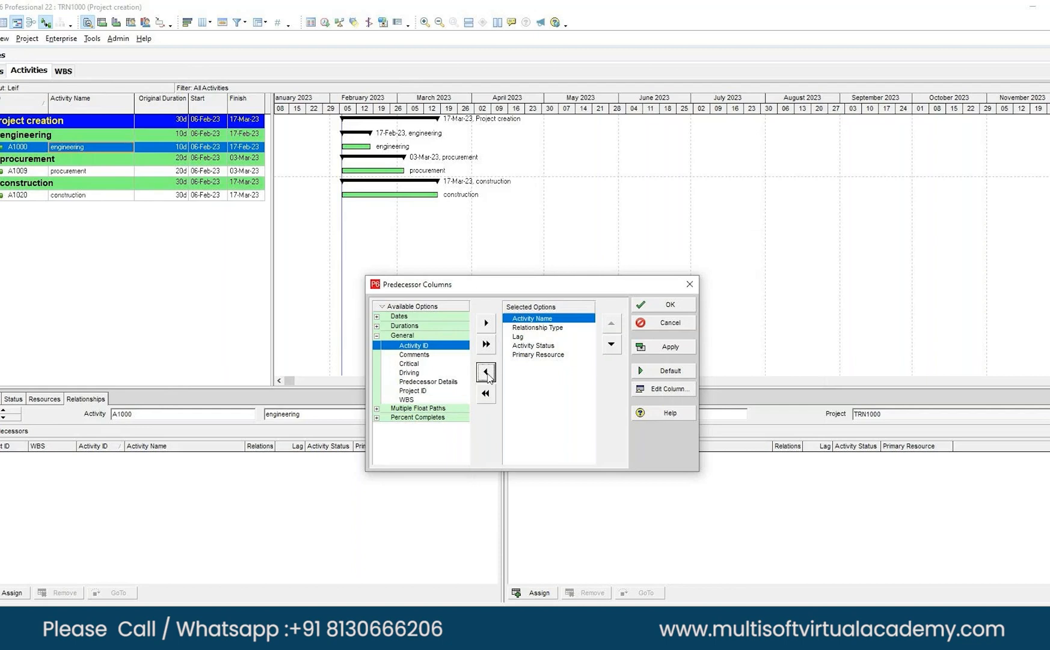
{"action": "left_click", "coordinate": [487, 323]}
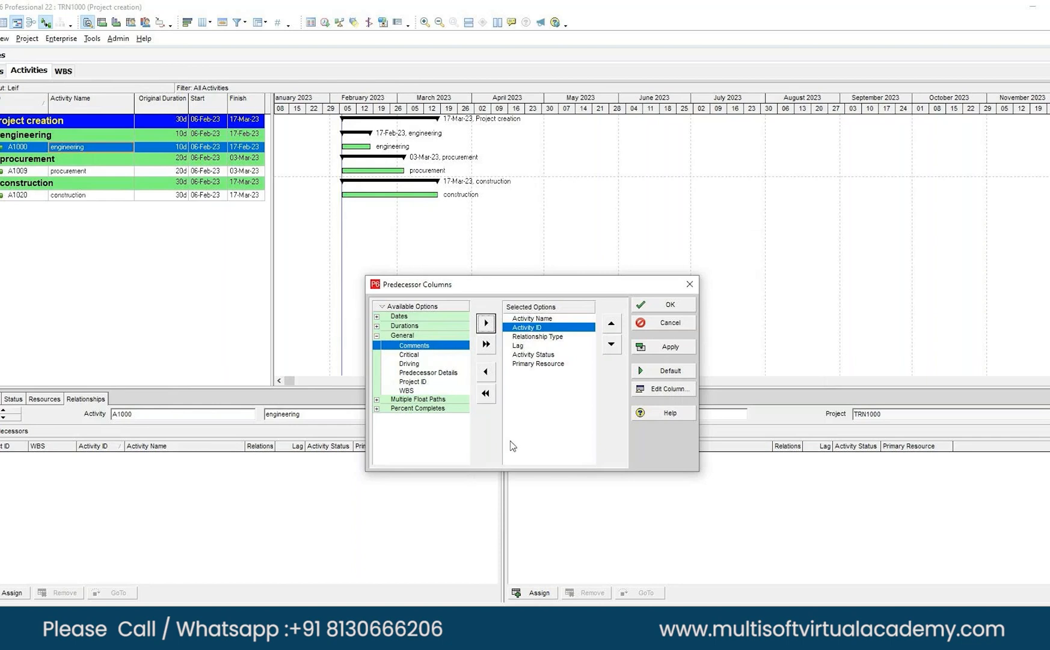
{"action": "left_click", "coordinate": [611, 323]}
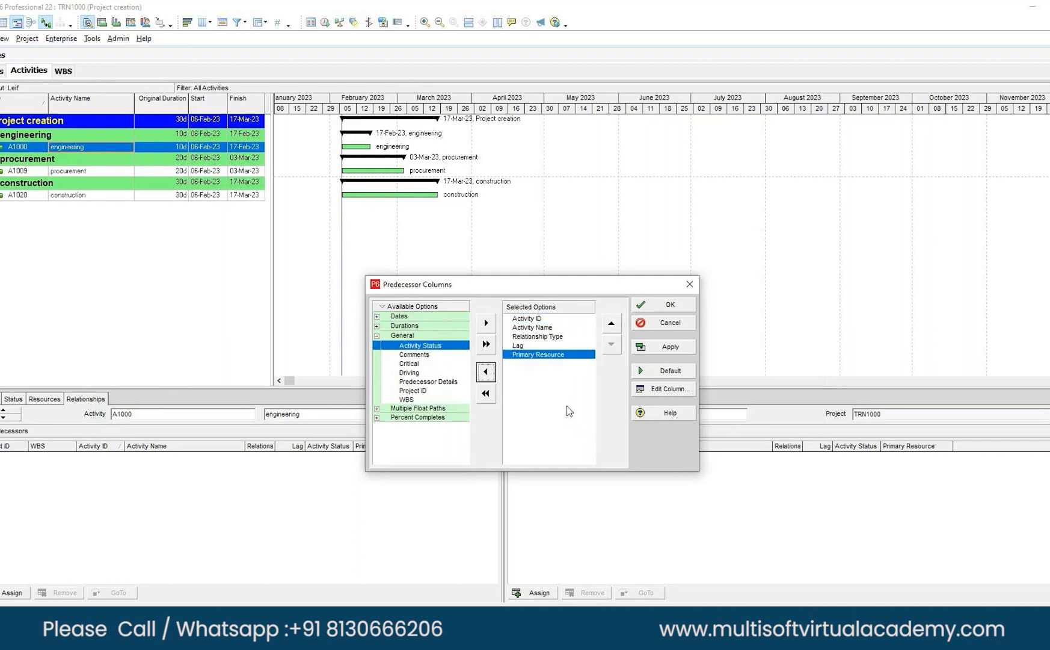
{"action": "left_click", "coordinate": [486, 372]}
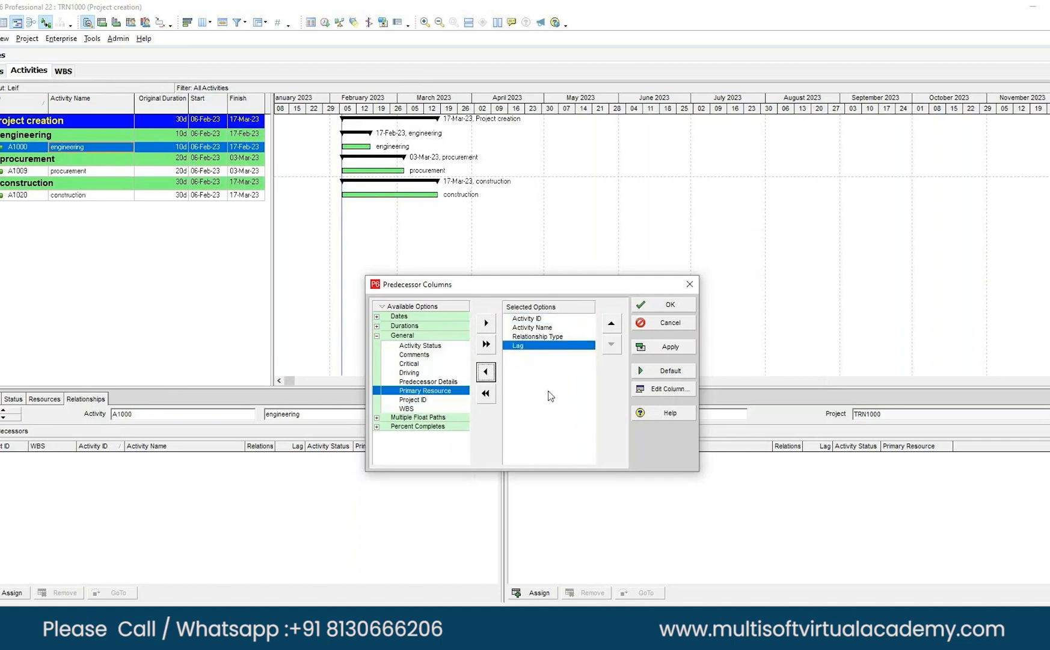
{"action": "left_click", "coordinate": [667, 348]}
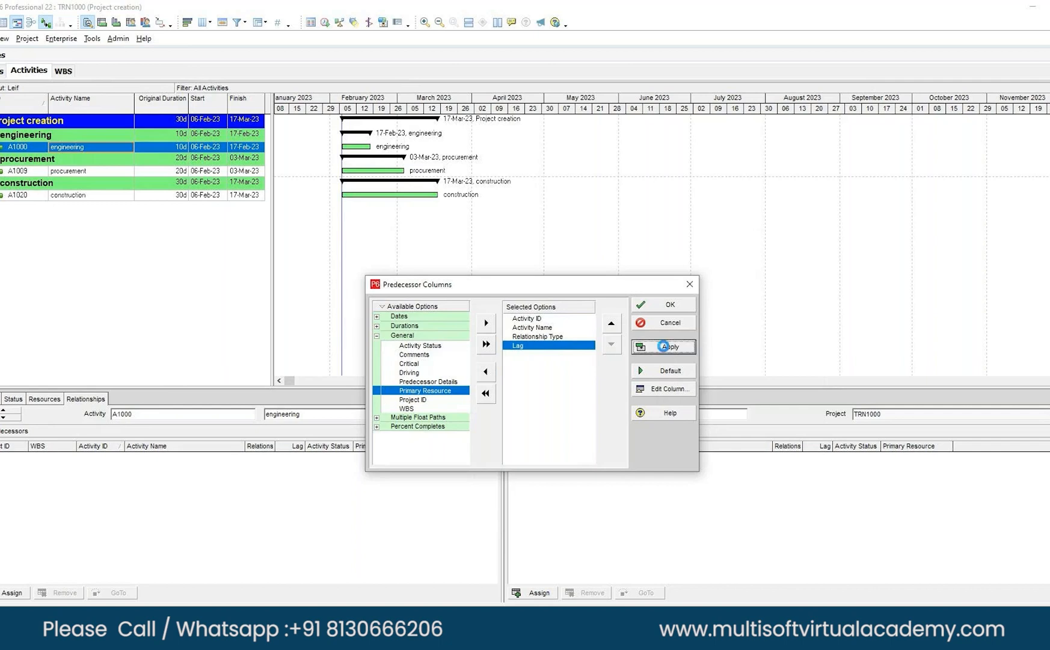
{"action": "left_click", "coordinate": [666, 323]}
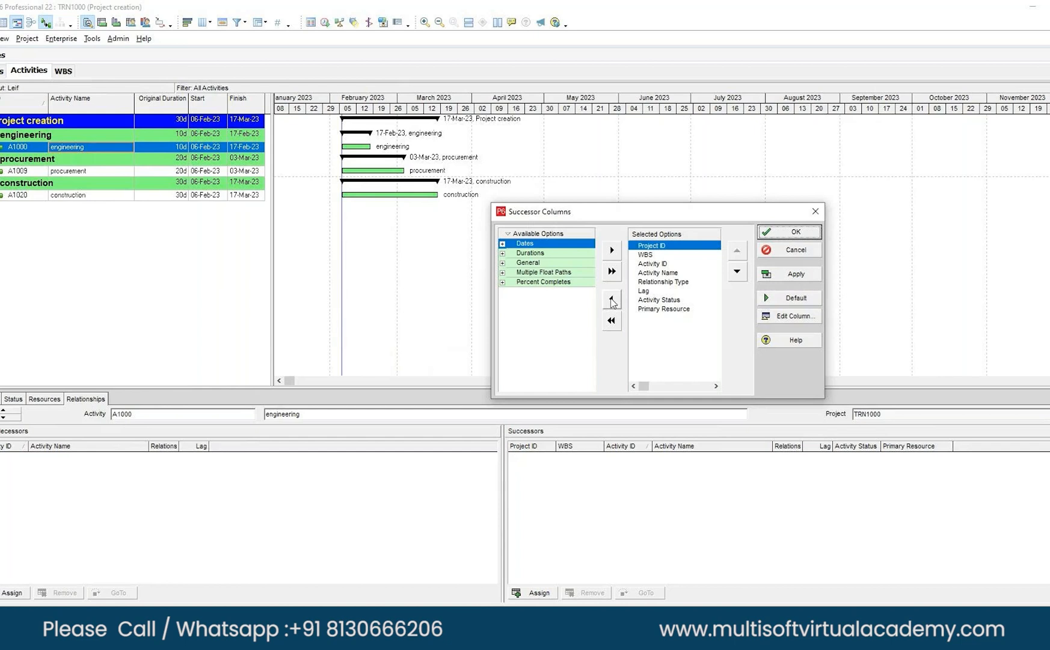
Step: Remove Project ID, WBS, Activity Status and Primary Resource from the successor columns
{"action": "left_click", "coordinate": [612, 299]}
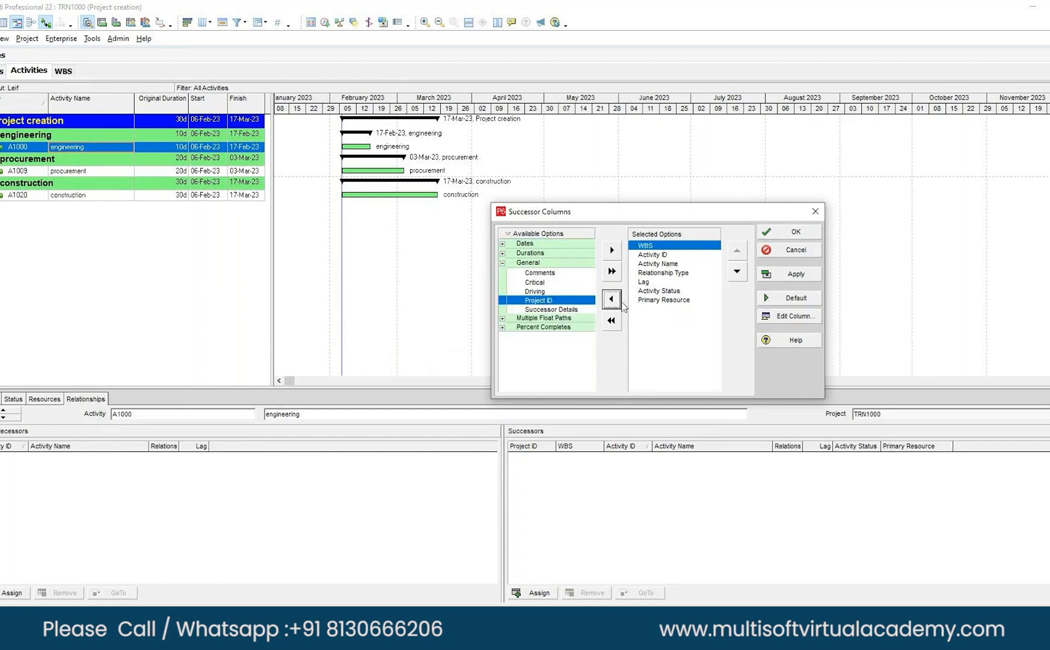
{"action": "left_click", "coordinate": [612, 299]}
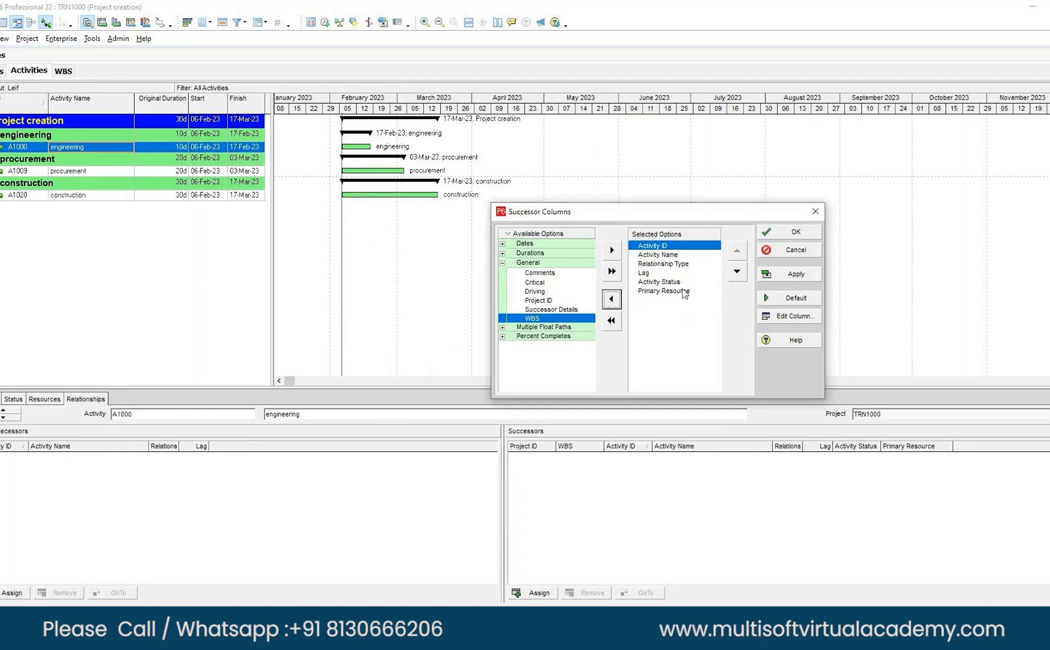
{"action": "left_click", "coordinate": [659, 282]}
{"action": "left_click", "coordinate": [611, 299]}
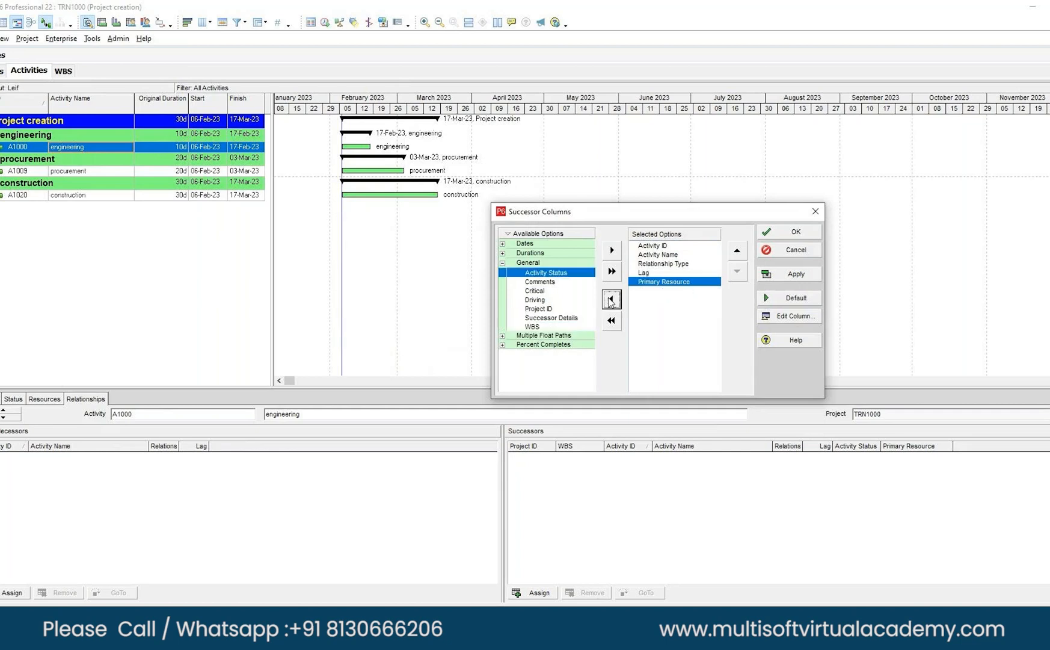
{"action": "left_click", "coordinate": [611, 299]}
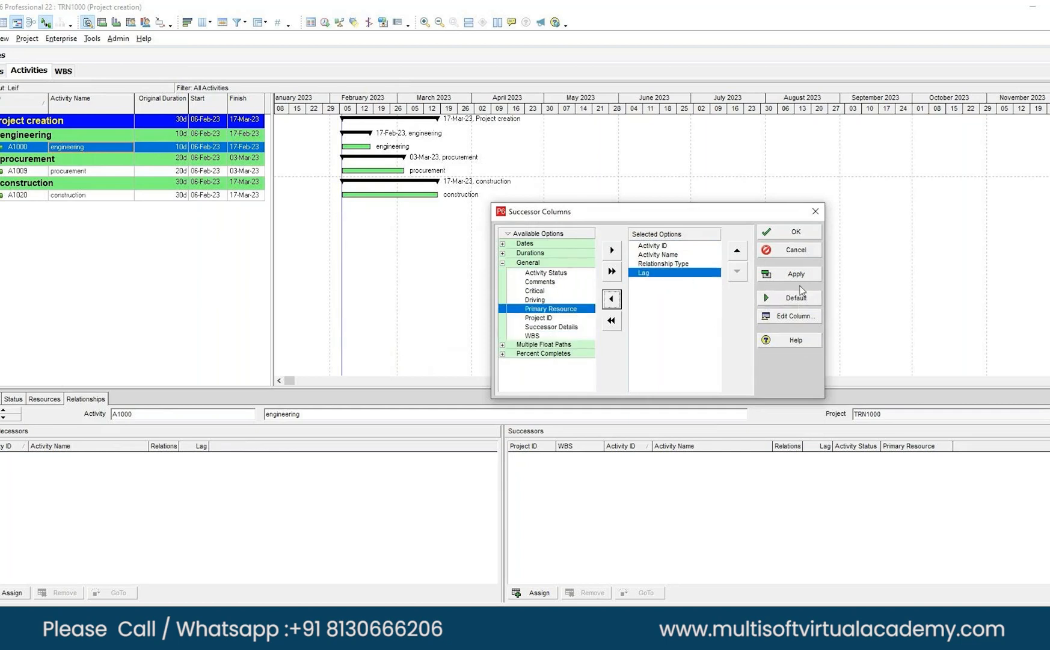
{"action": "left_click", "coordinate": [797, 234]}
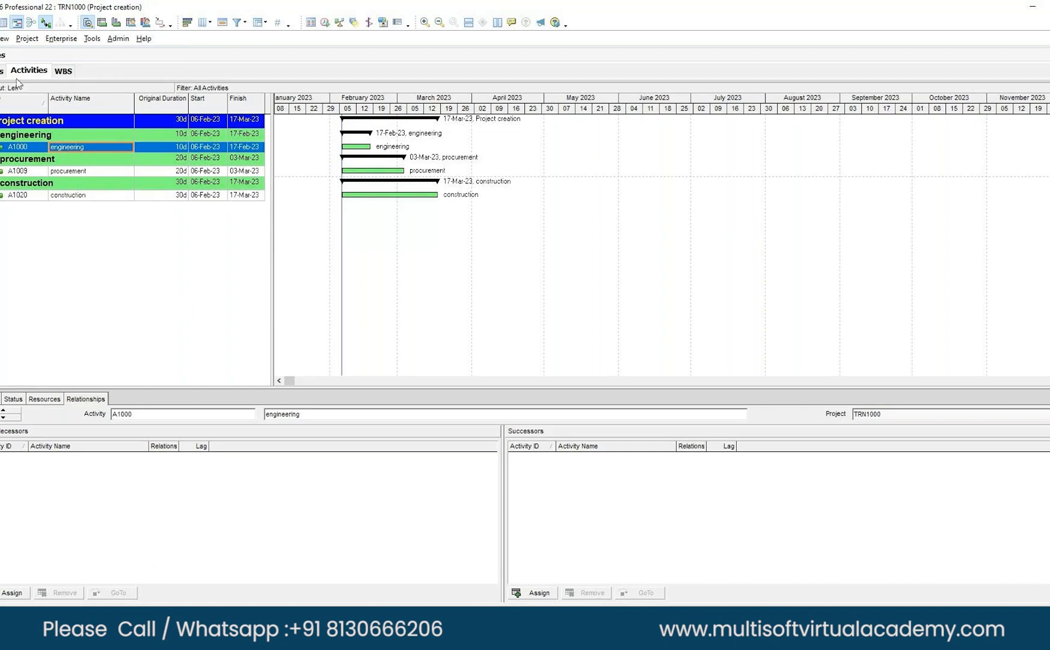
Step: Save the current activity layout with its customized relationship columns
{"action": "left_click", "coordinate": [3, 38]}
{"action": "mouse_move", "coordinate": [27, 54]}
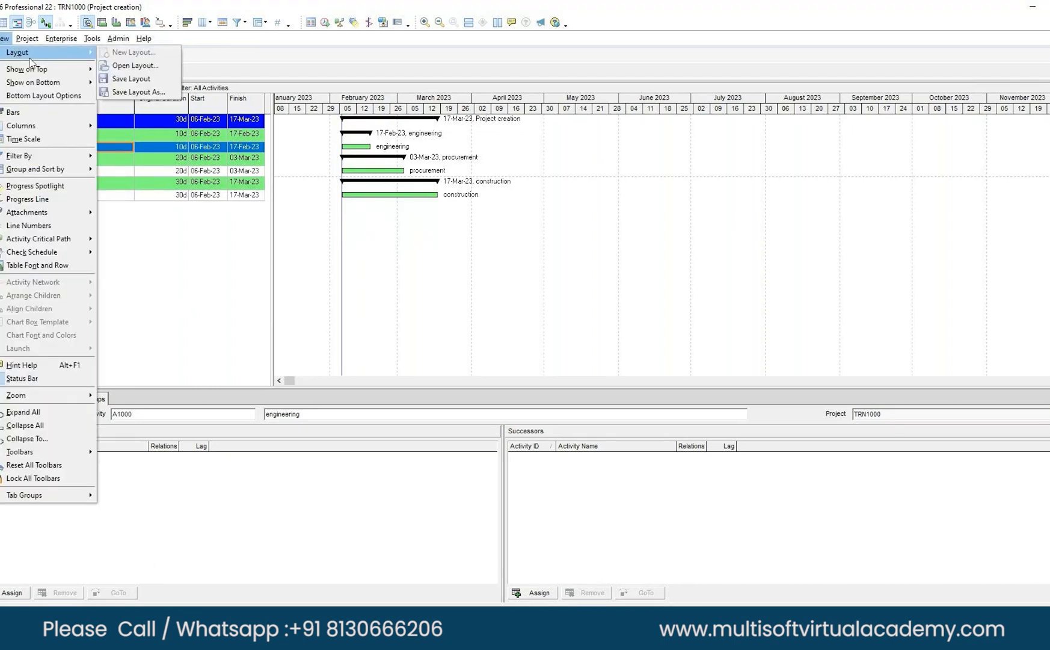
{"action": "left_click", "coordinate": [125, 79]}
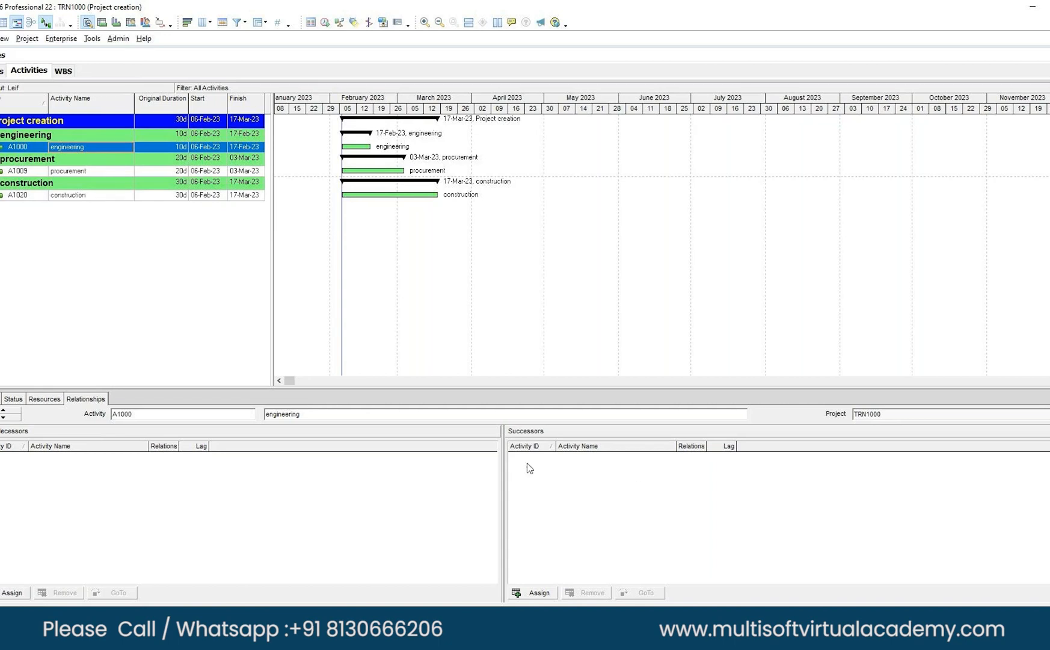
Step: Assign activity A1009 procurement as the successor of activity A1000 engineering
{"action": "left_click", "coordinate": [538, 593]}
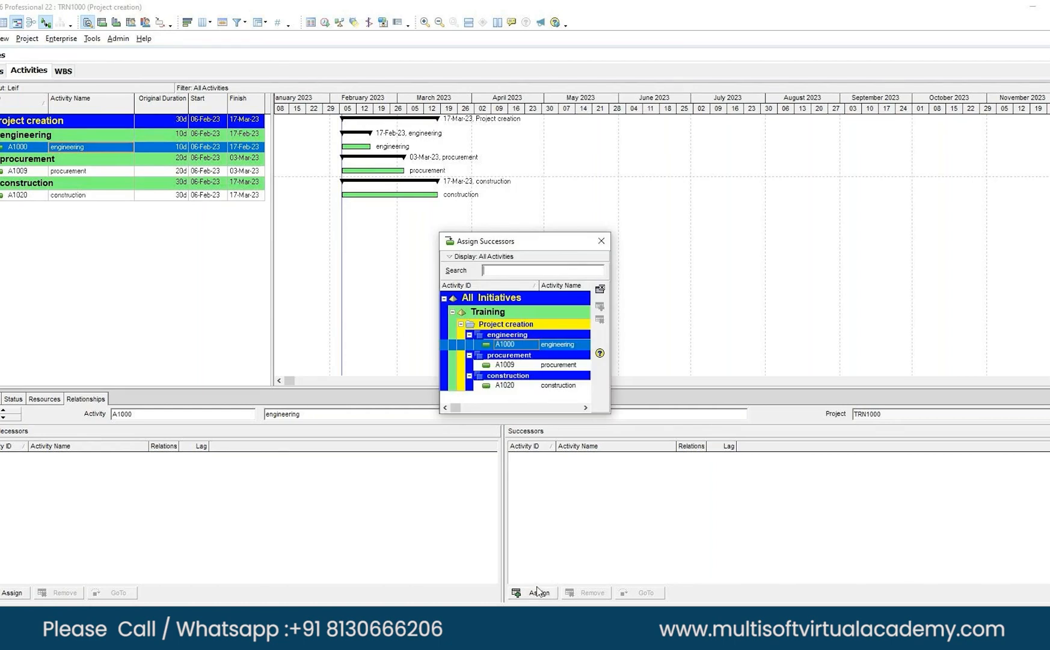
{"action": "left_click", "coordinate": [550, 368]}
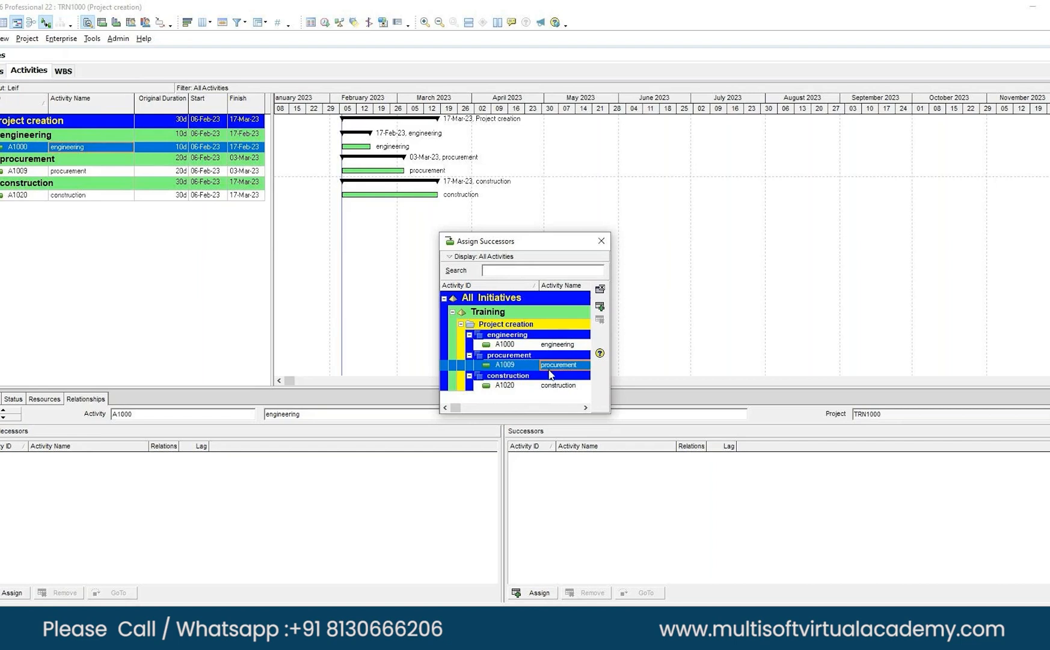
{"action": "left_click", "coordinate": [599, 306]}
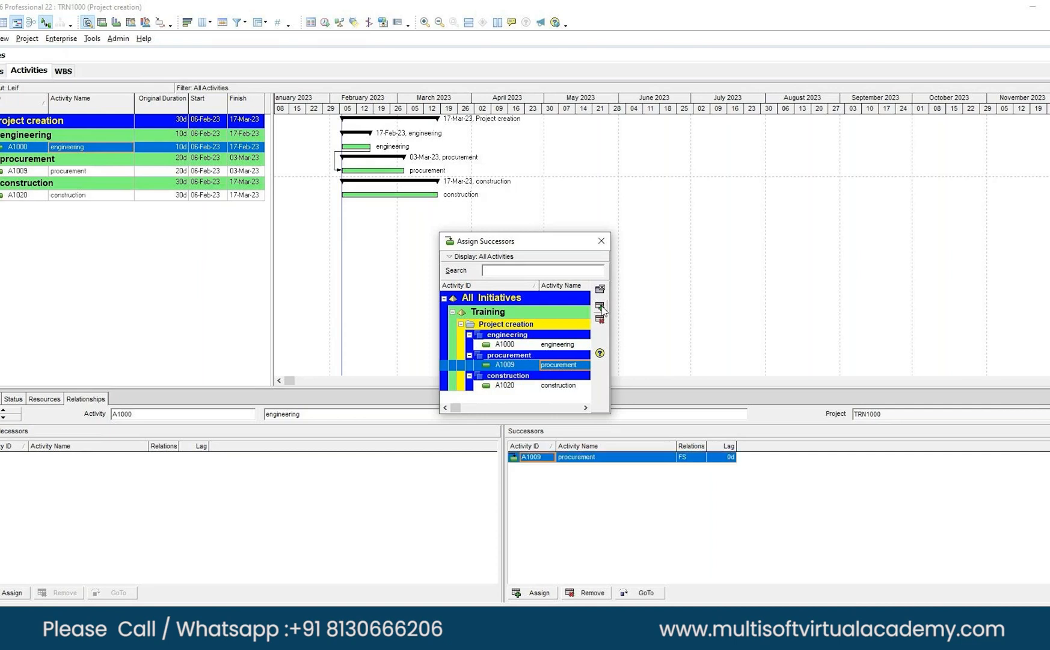
{"action": "left_click", "coordinate": [600, 318]}
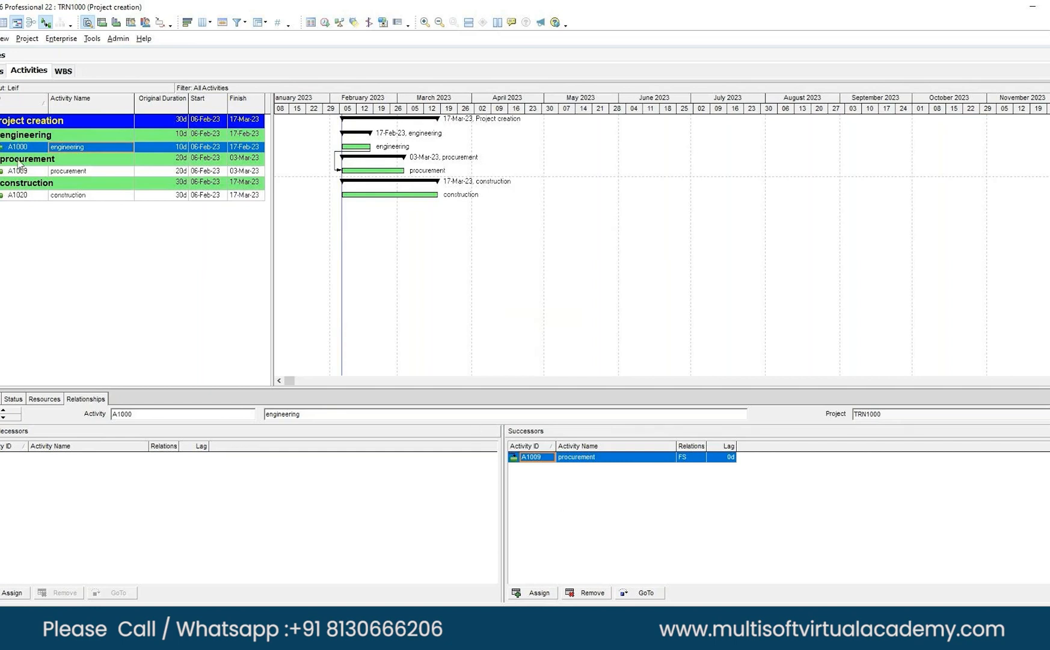
Step: Assign activity A1020 construction as the successor of activity A1009 procurement
{"action": "left_click", "coordinate": [59, 174]}
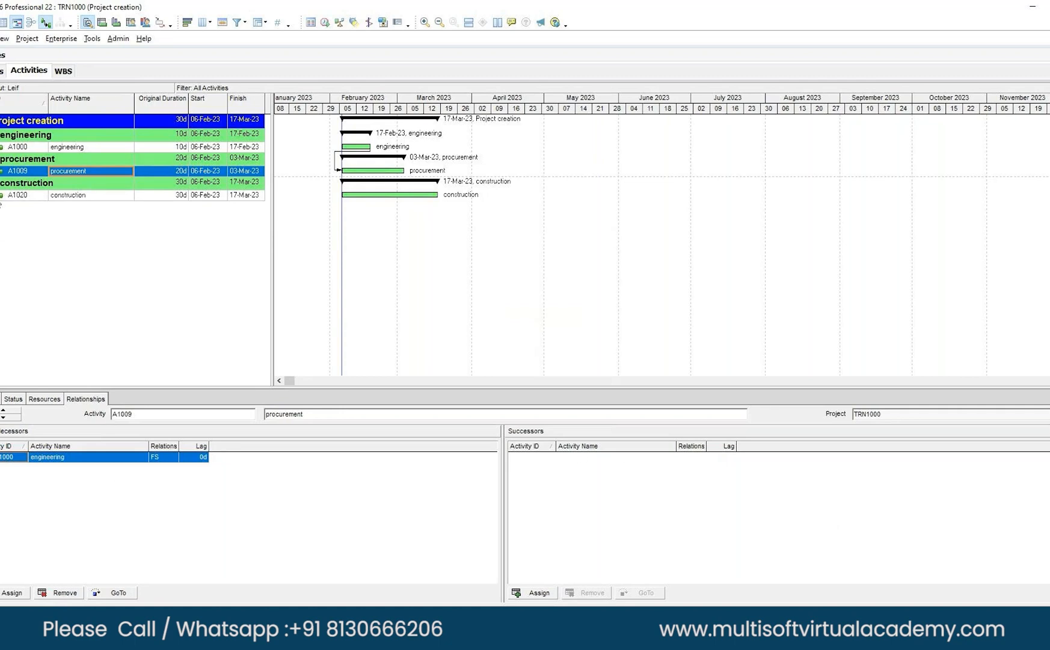
{"action": "left_click", "coordinate": [538, 592]}
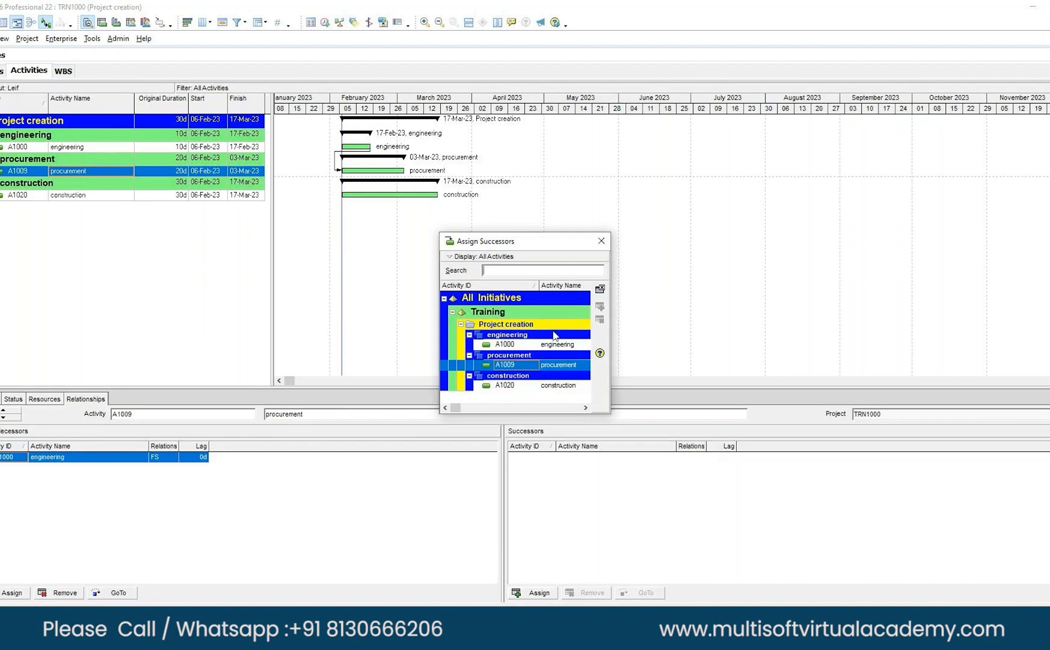
{"action": "left_click", "coordinate": [568, 388]}
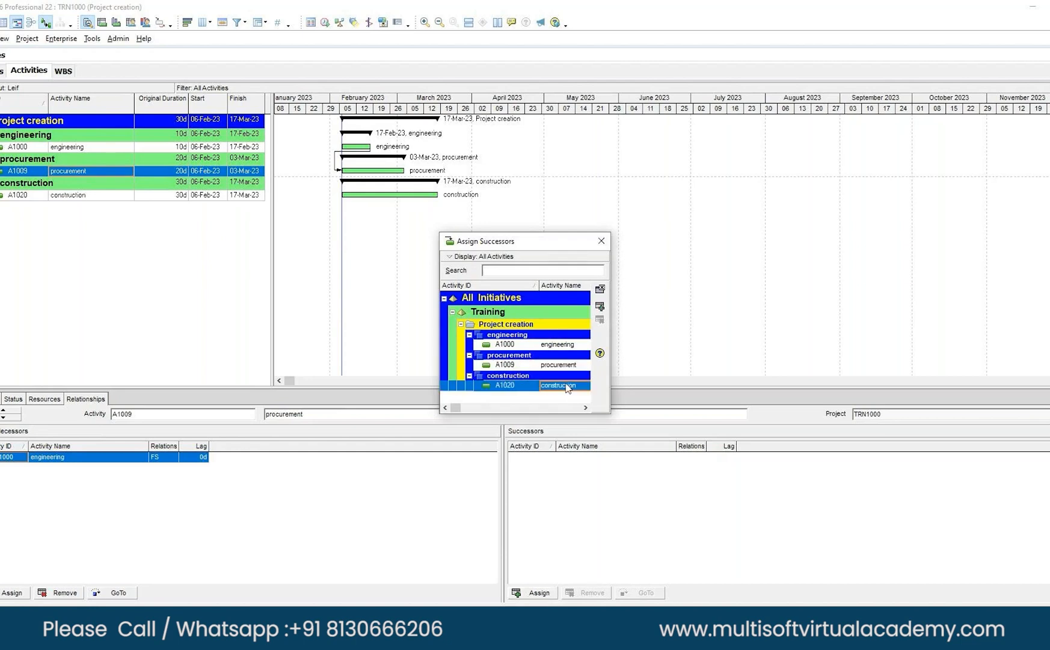
{"action": "left_click", "coordinate": [600, 306]}
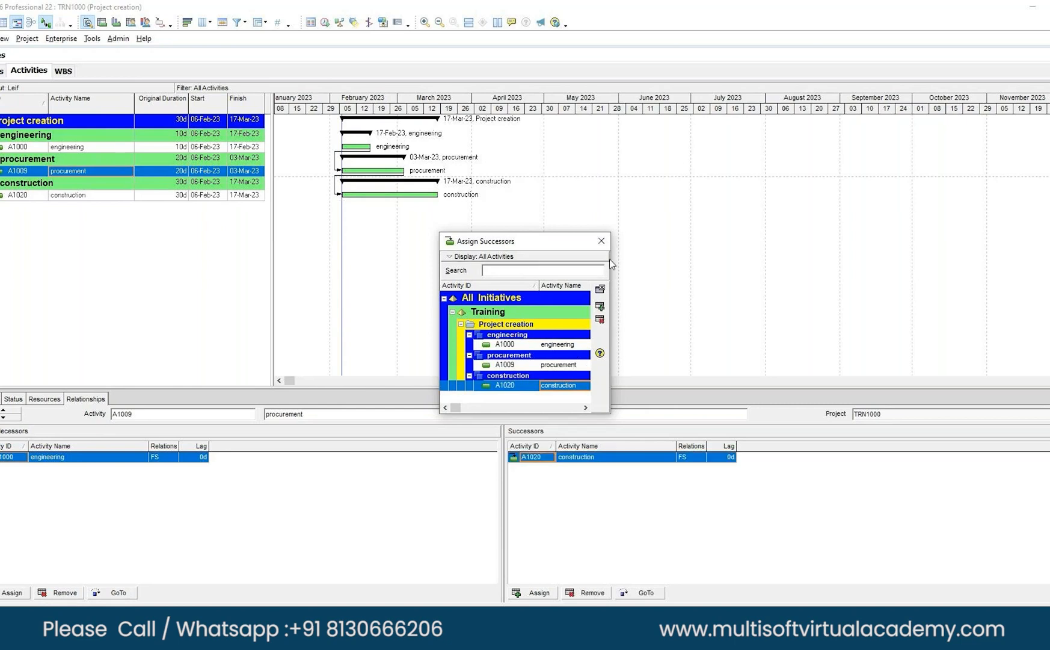
{"action": "left_click", "coordinate": [602, 242]}
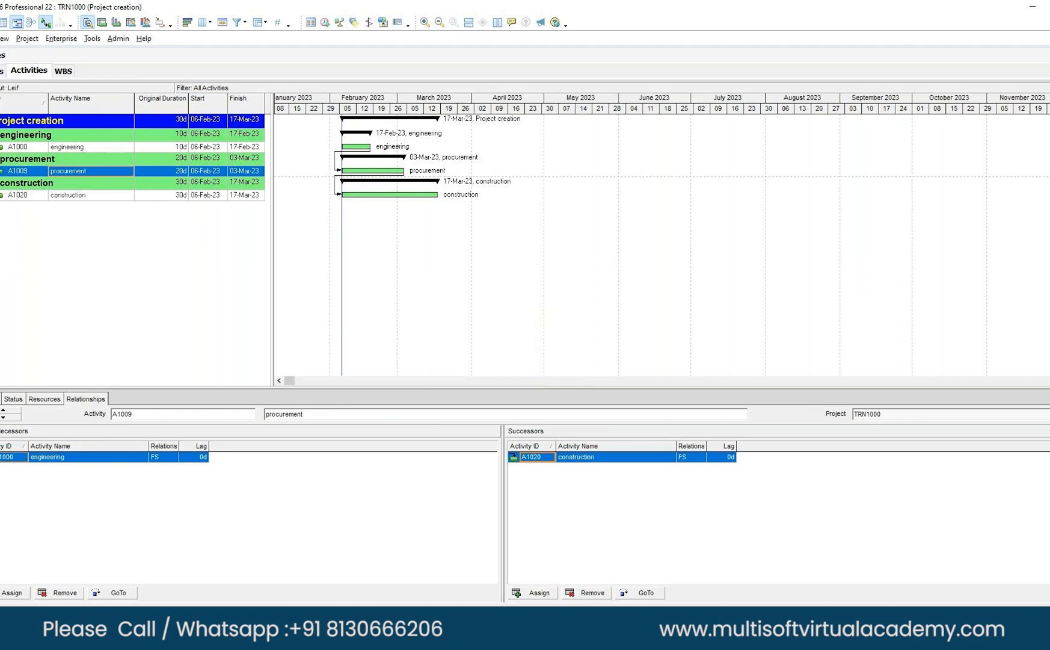
Step: Schedule the project using its own data date to recalculate the activity dates
{"action": "key", "text": "alt+f"}
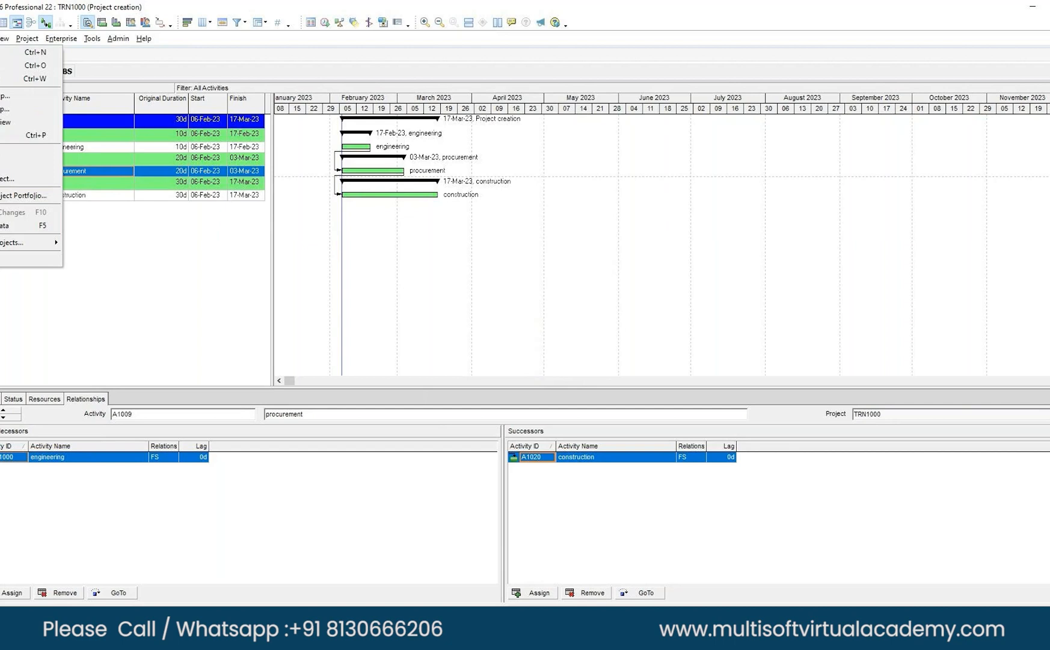
{"action": "key", "text": "Escape"}
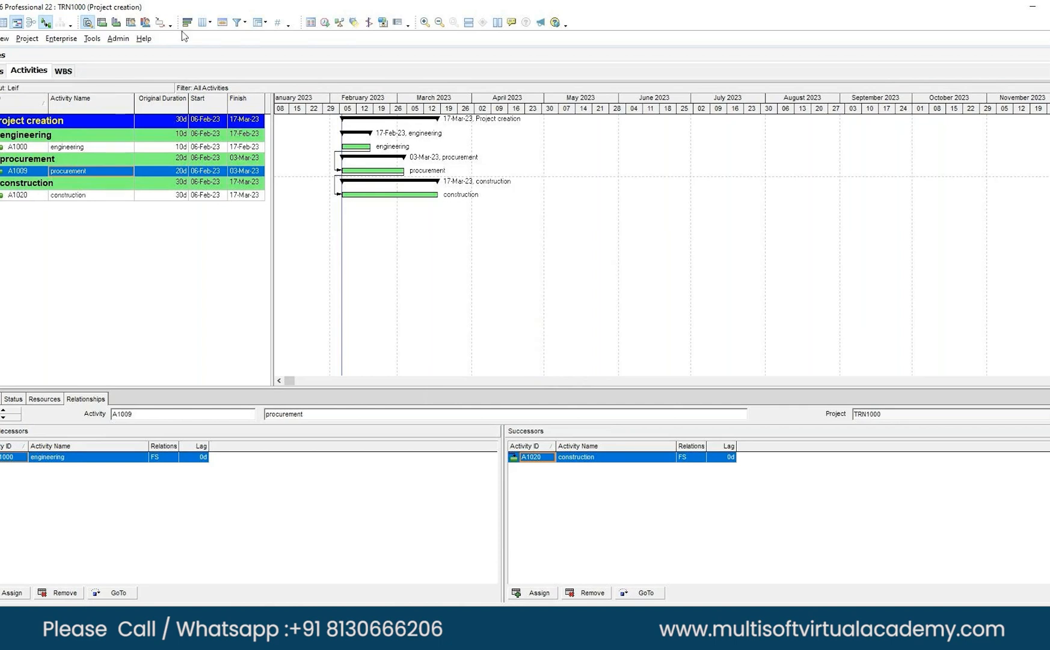
{"action": "left_click", "coordinate": [325, 23]}
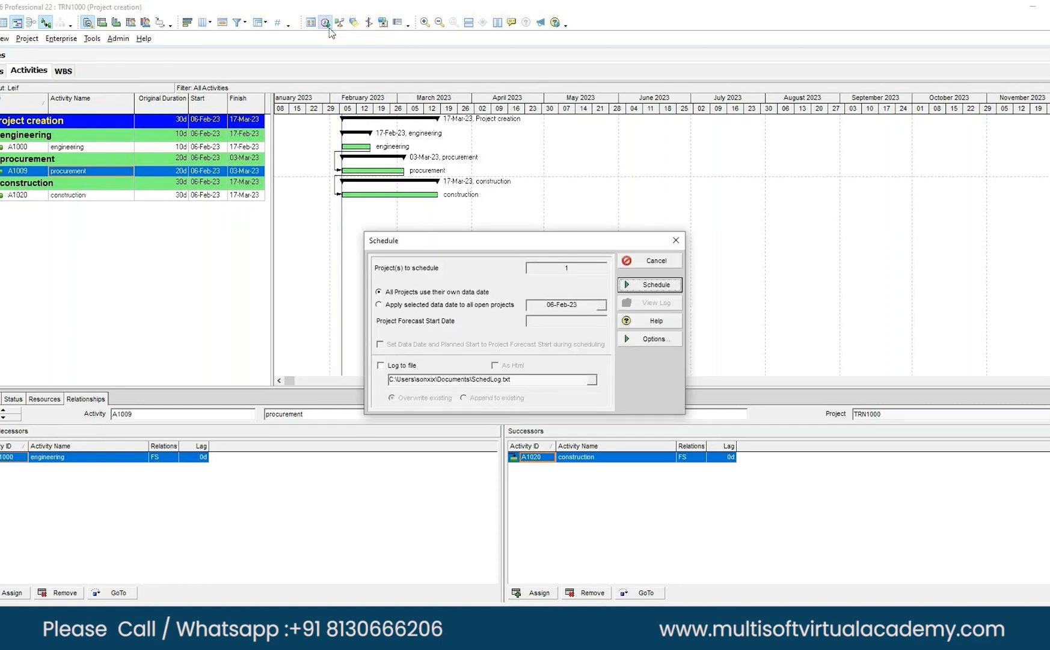
{"action": "left_click", "coordinate": [653, 282]}
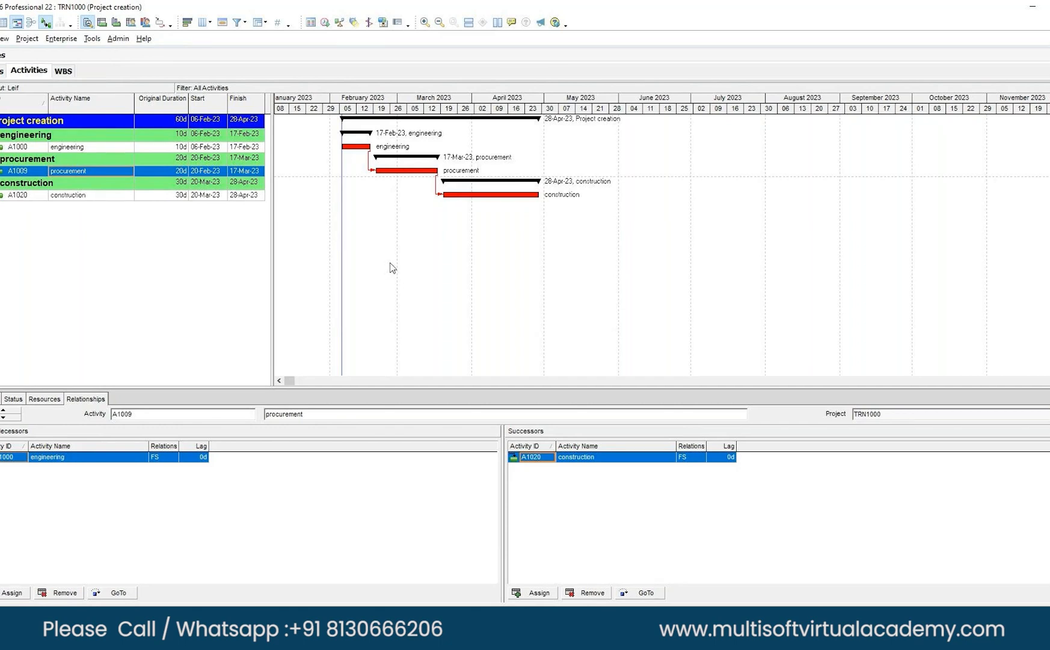
Step: Review the relationship types available for the engineering predecessor of activity A1009 procurement
{"action": "left_click", "coordinate": [165, 461]}
{"action": "left_click", "coordinate": [166, 462]}
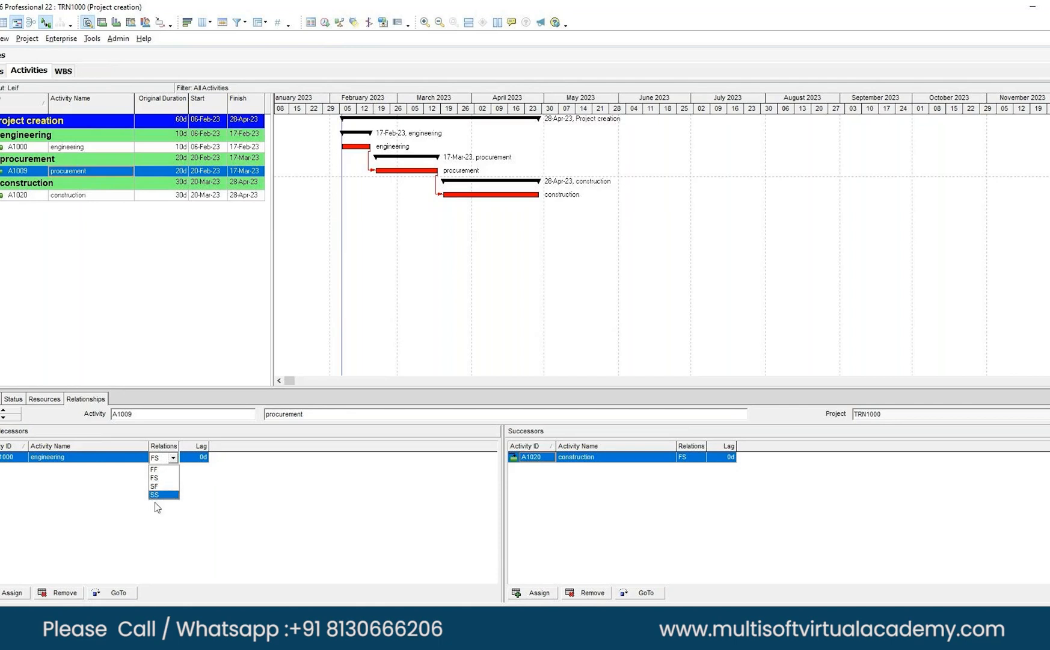
{"action": "left_click", "coordinate": [301, 527]}
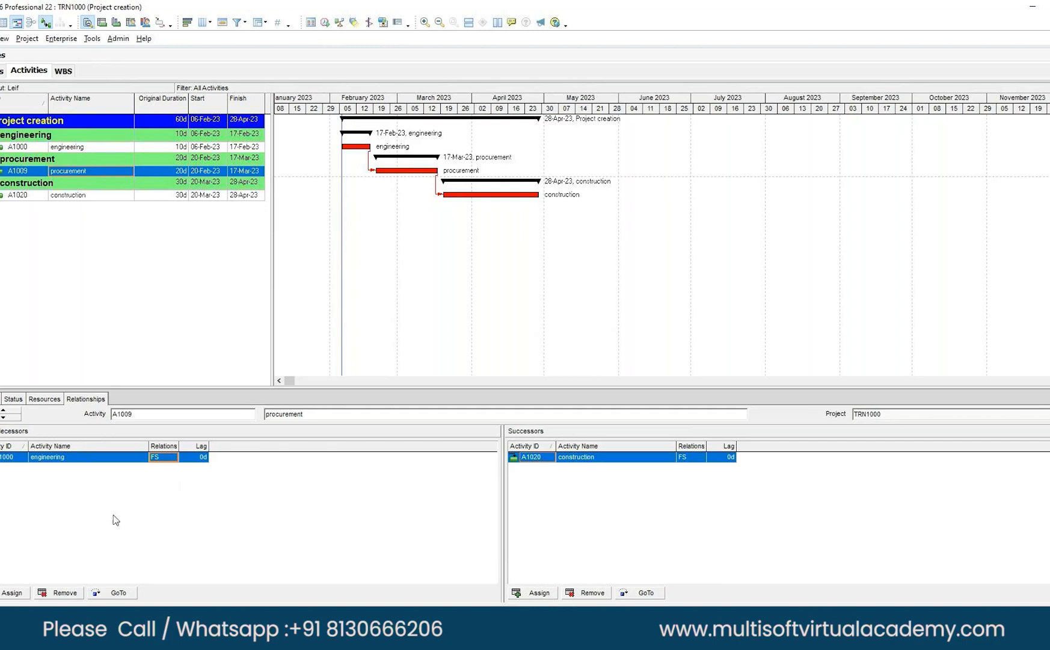
Step: Change the relationship type of procurement's engineering predecessor to SS
{"action": "left_click", "coordinate": [74, 171]}
{"action": "left_click", "coordinate": [162, 457]}
{"action": "left_click", "coordinate": [155, 495]}
{"action": "left_click", "coordinate": [203, 458]}
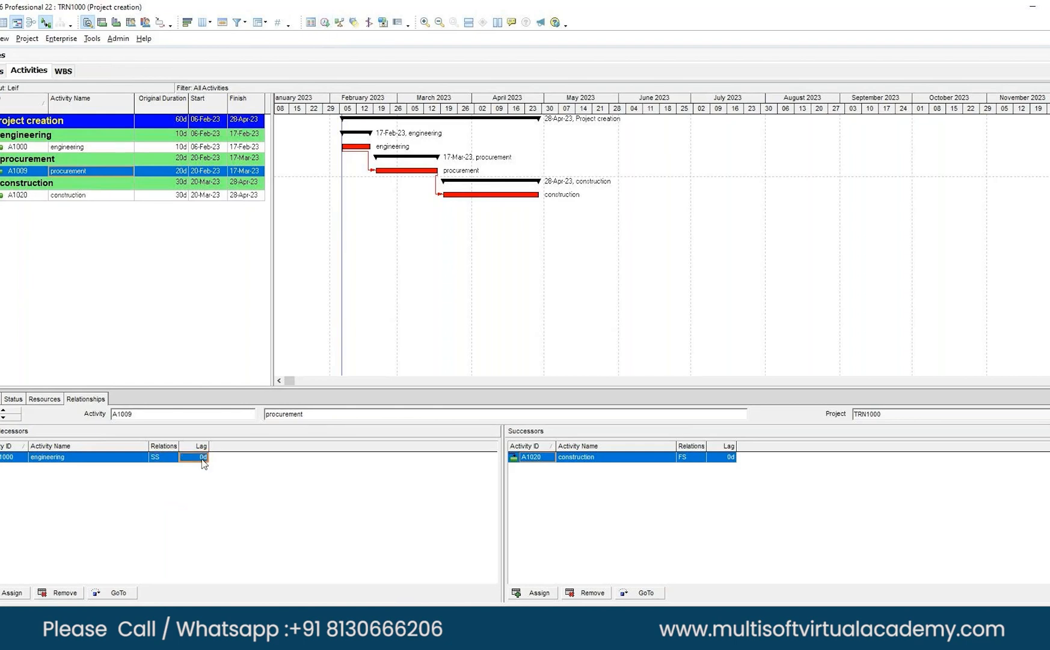